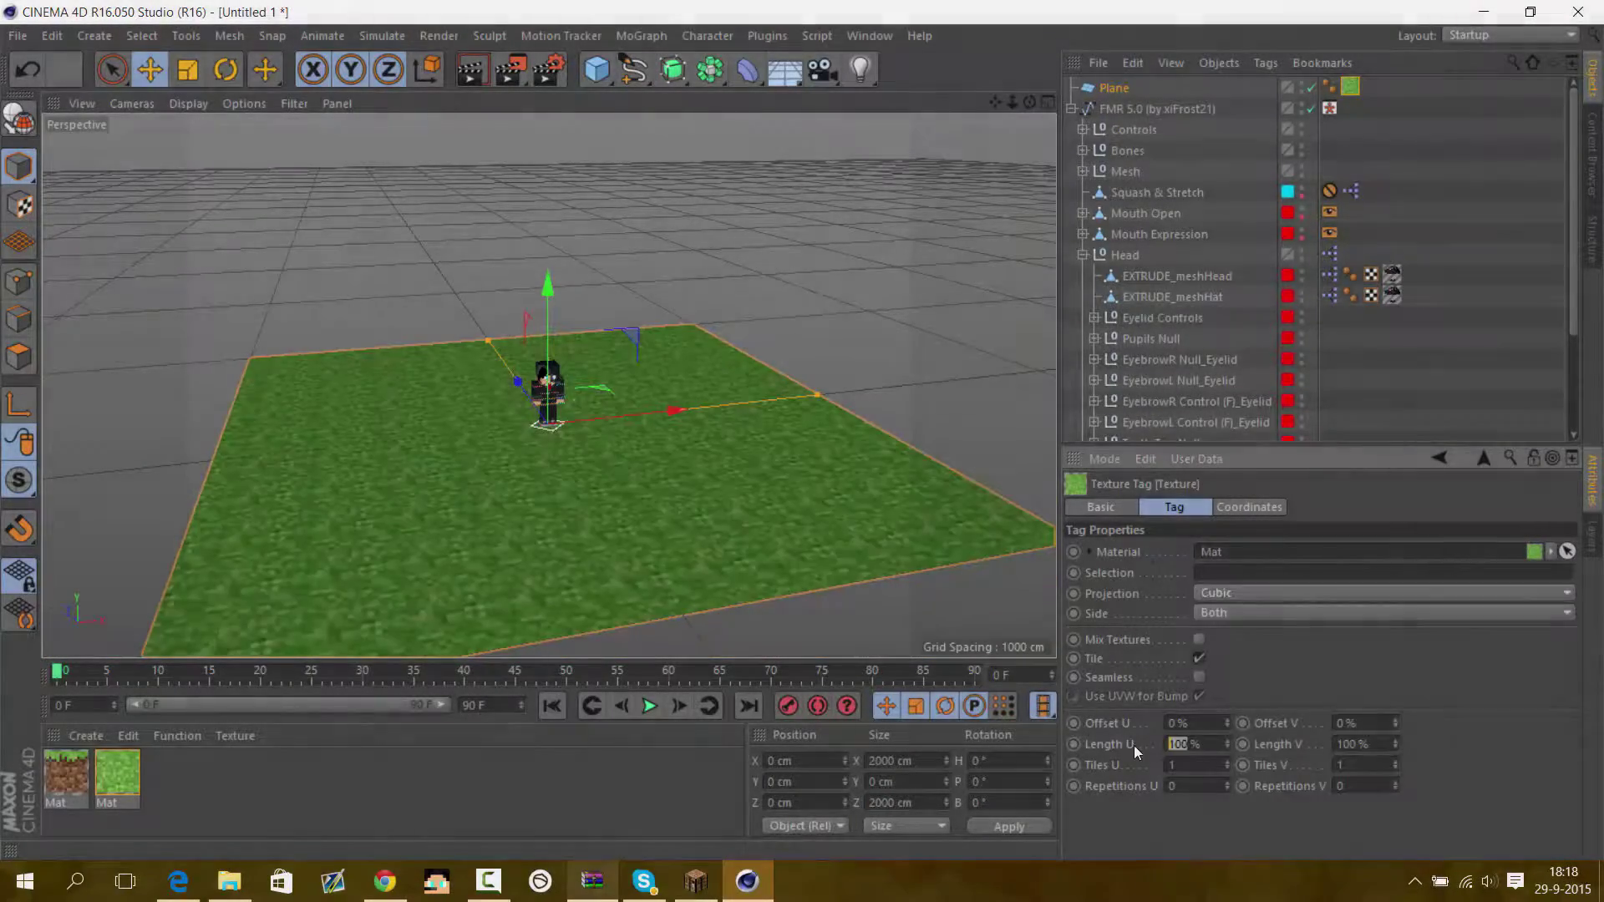
Set the grass Texture Tag's Length U and V to 50% so it tiles 2 × 2
key("Tab")
type("50")
left_click_drag(1012, 103, 1028, 109)
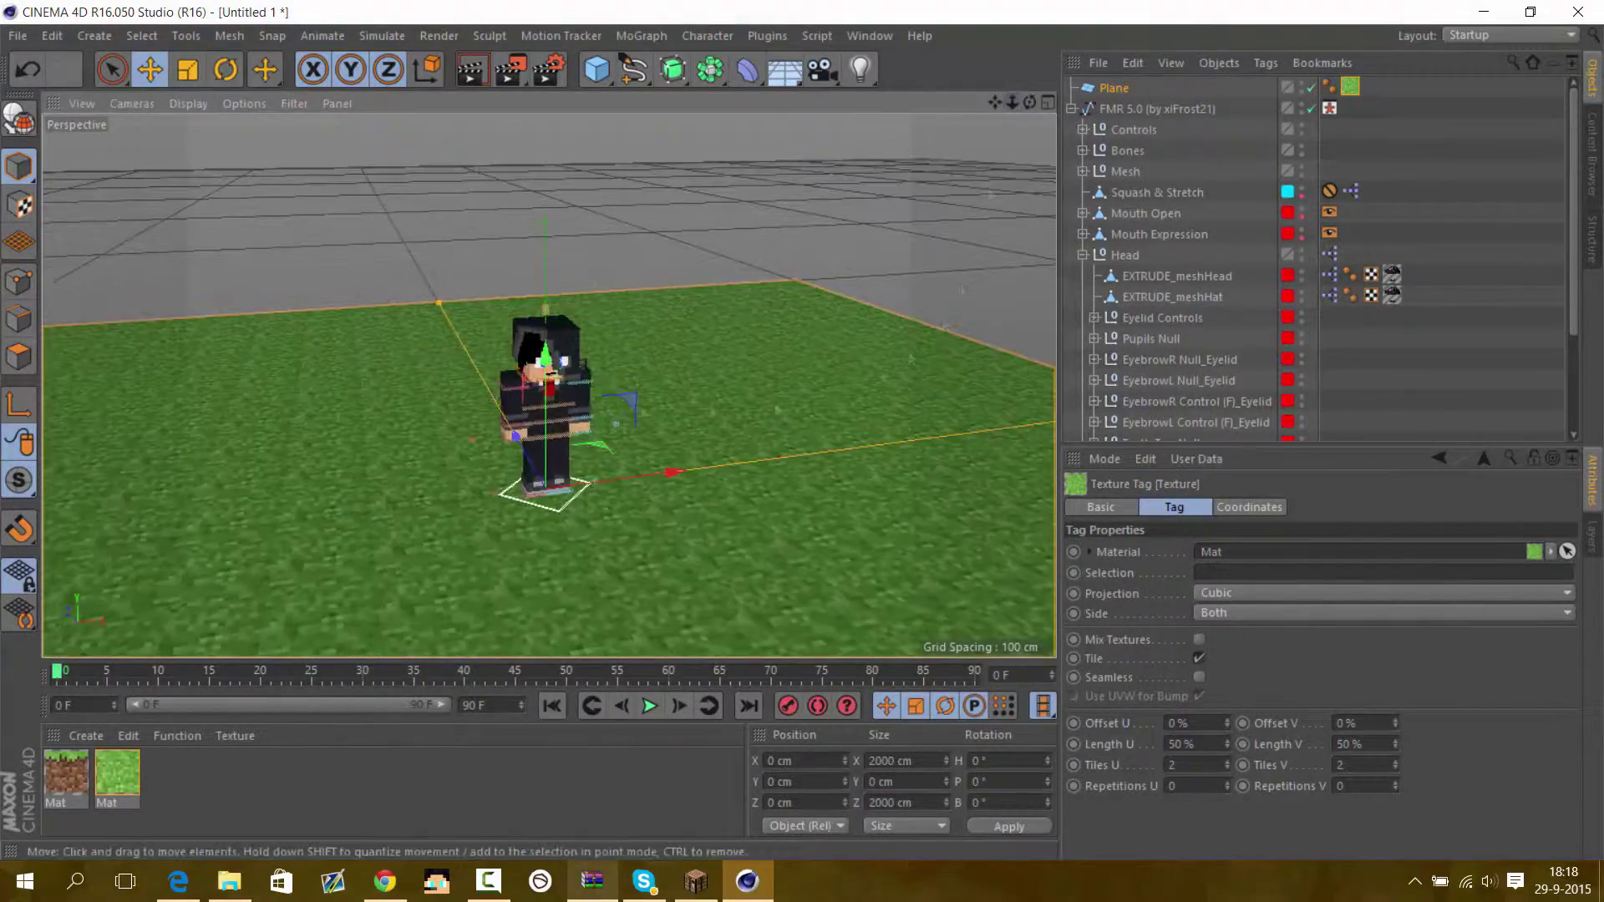
left_click(1592, 155)
scroll(1182, 302, "down", 3)
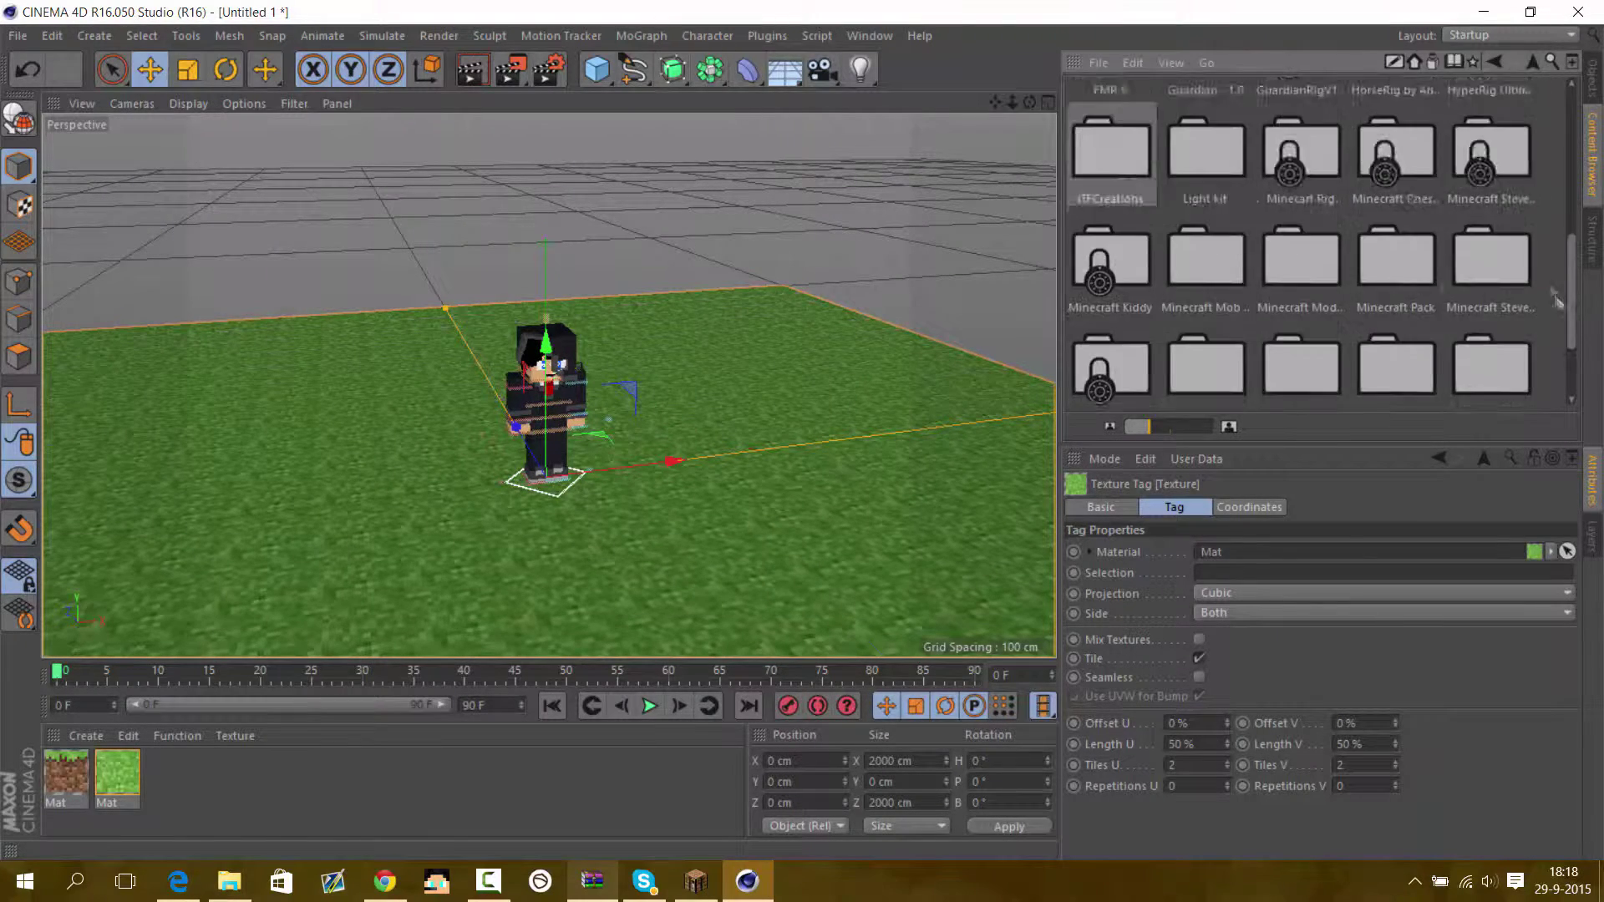
Drag the Oak Tree preset into the scene, left of the character
double_click(1381, 265)
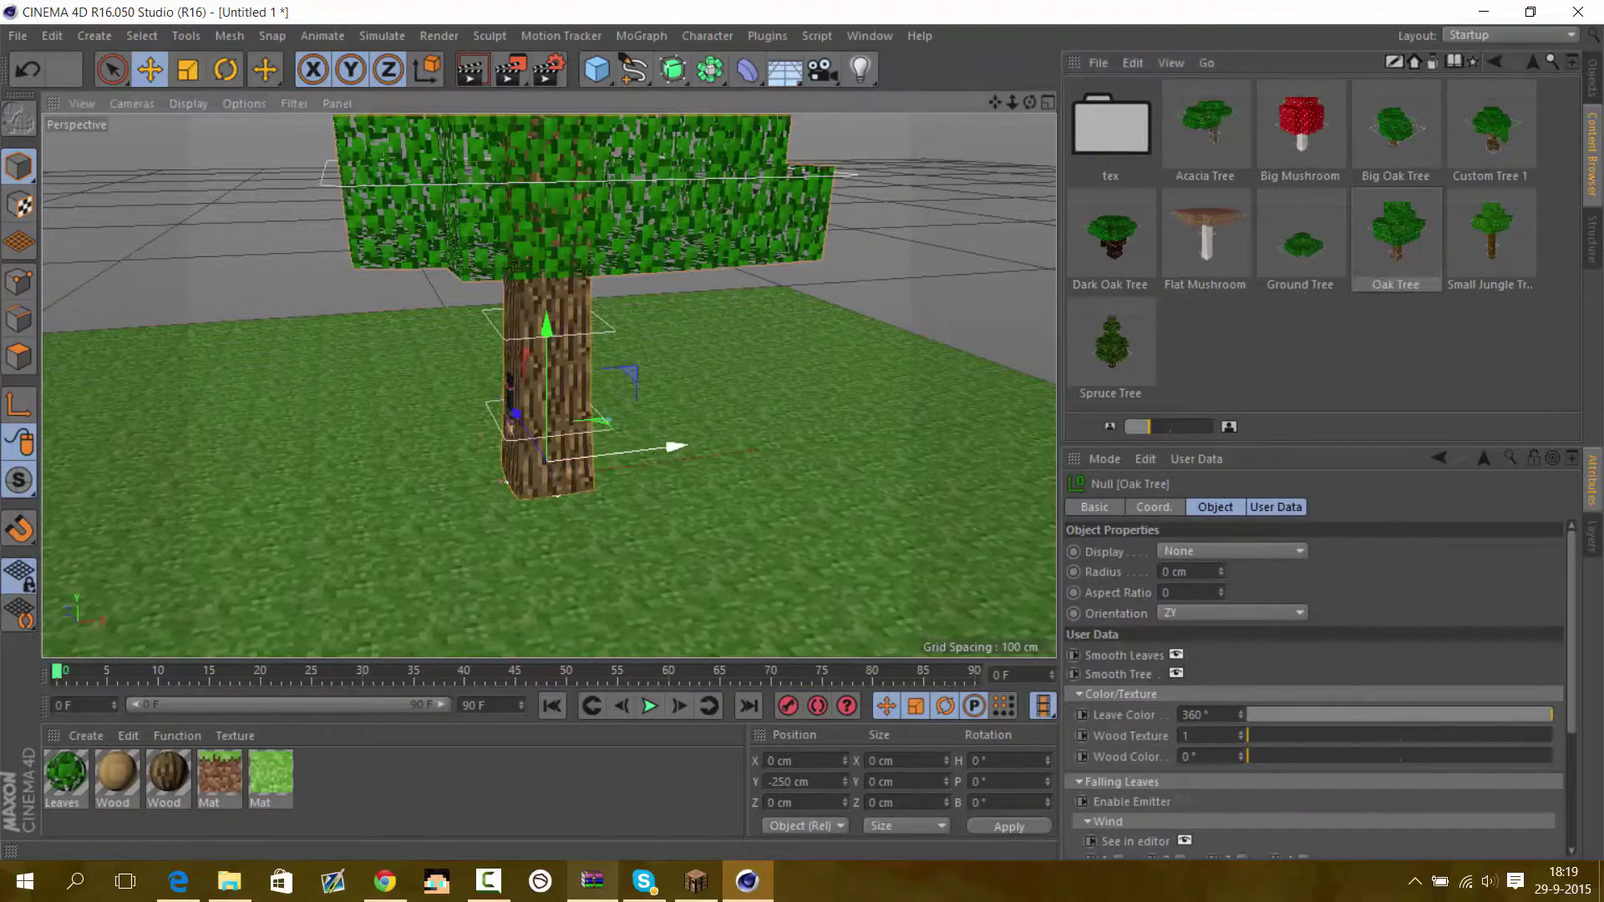
left_click_drag(664, 451, 489, 452)
scroll(500, 388, "up", 3)
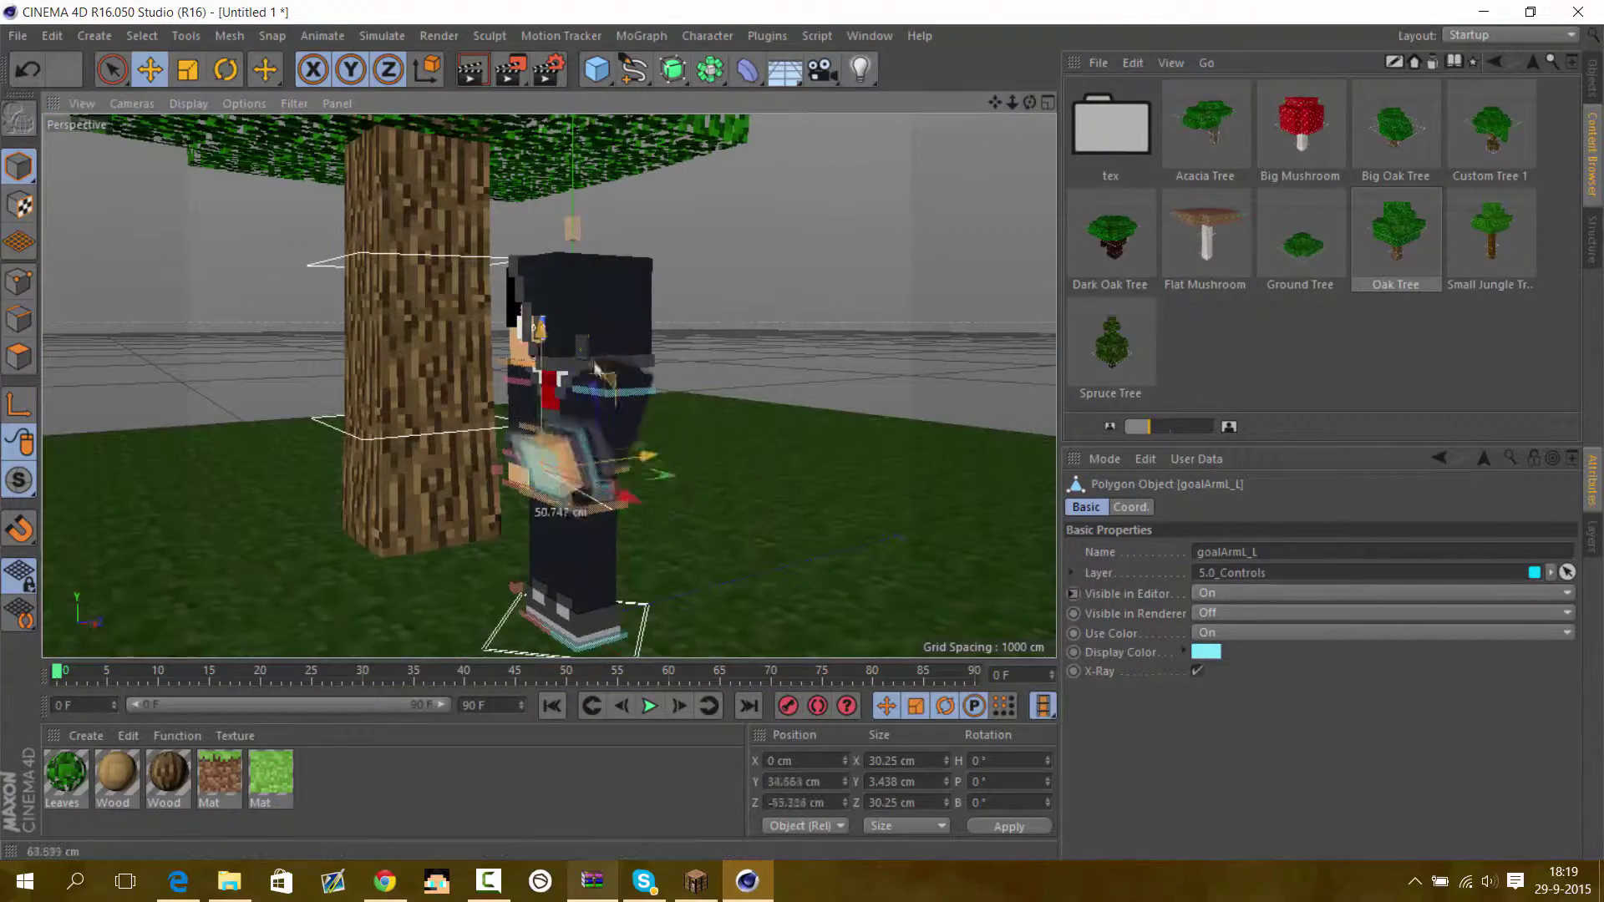
Add the Camera prop from the miscellaneous props folder and scale it down
left_click(1532, 62)
double_click(1396, 240)
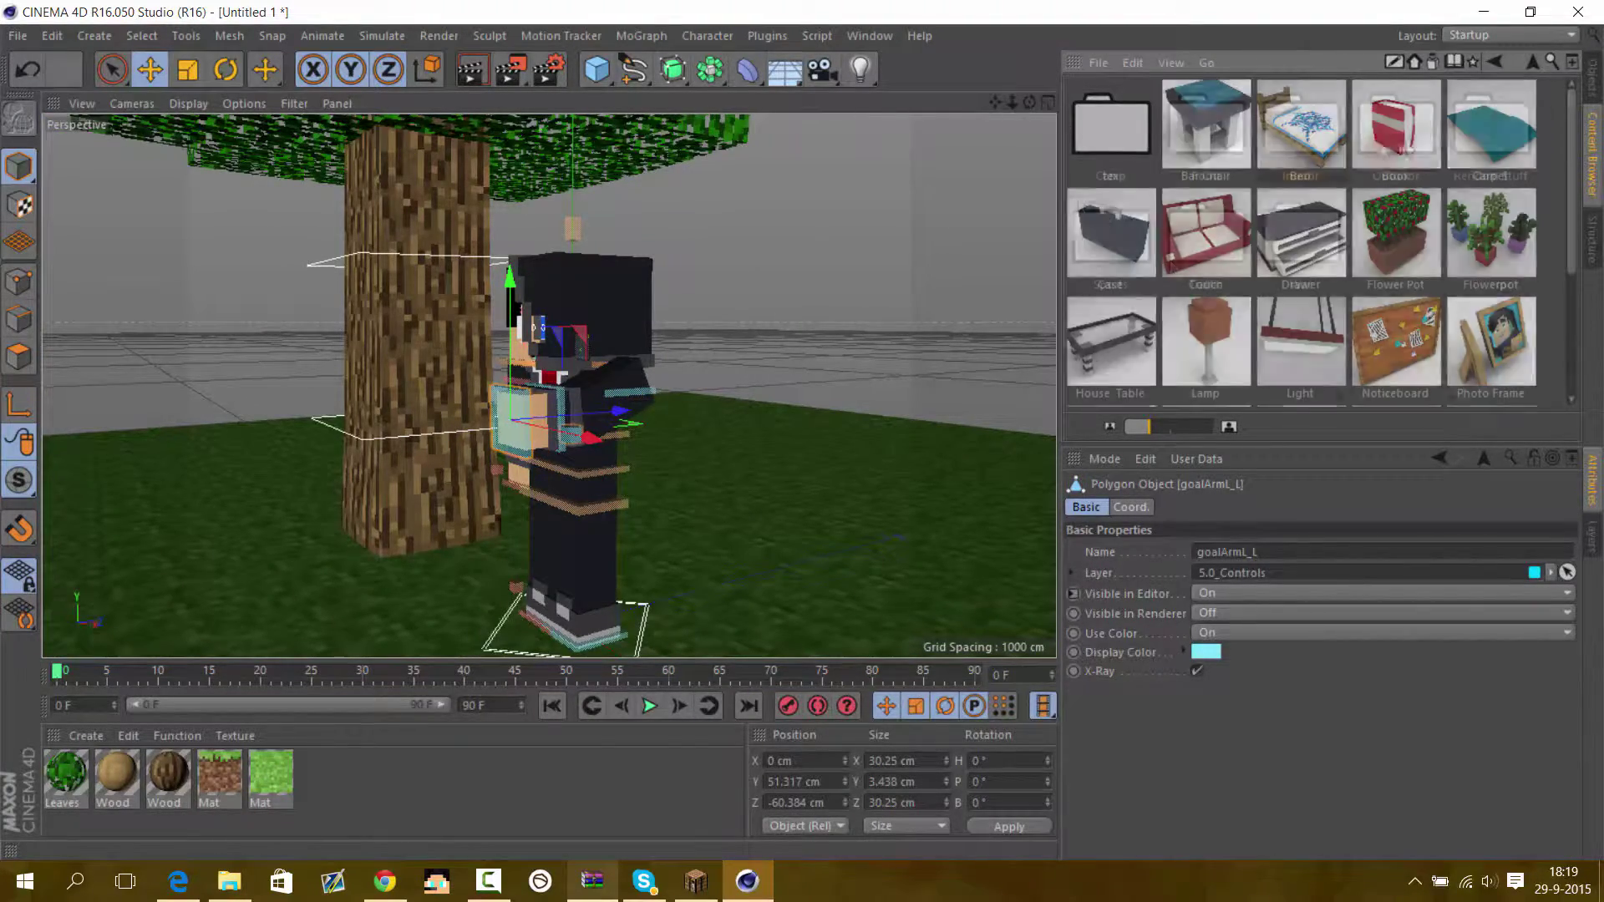
left_click(1532, 62)
double_click(1397, 125)
left_click(1531, 62)
double_click(1491, 125)
left_click(1531, 62)
double_click(1492, 126)
left_click_drag(1110, 234, 671, 393)
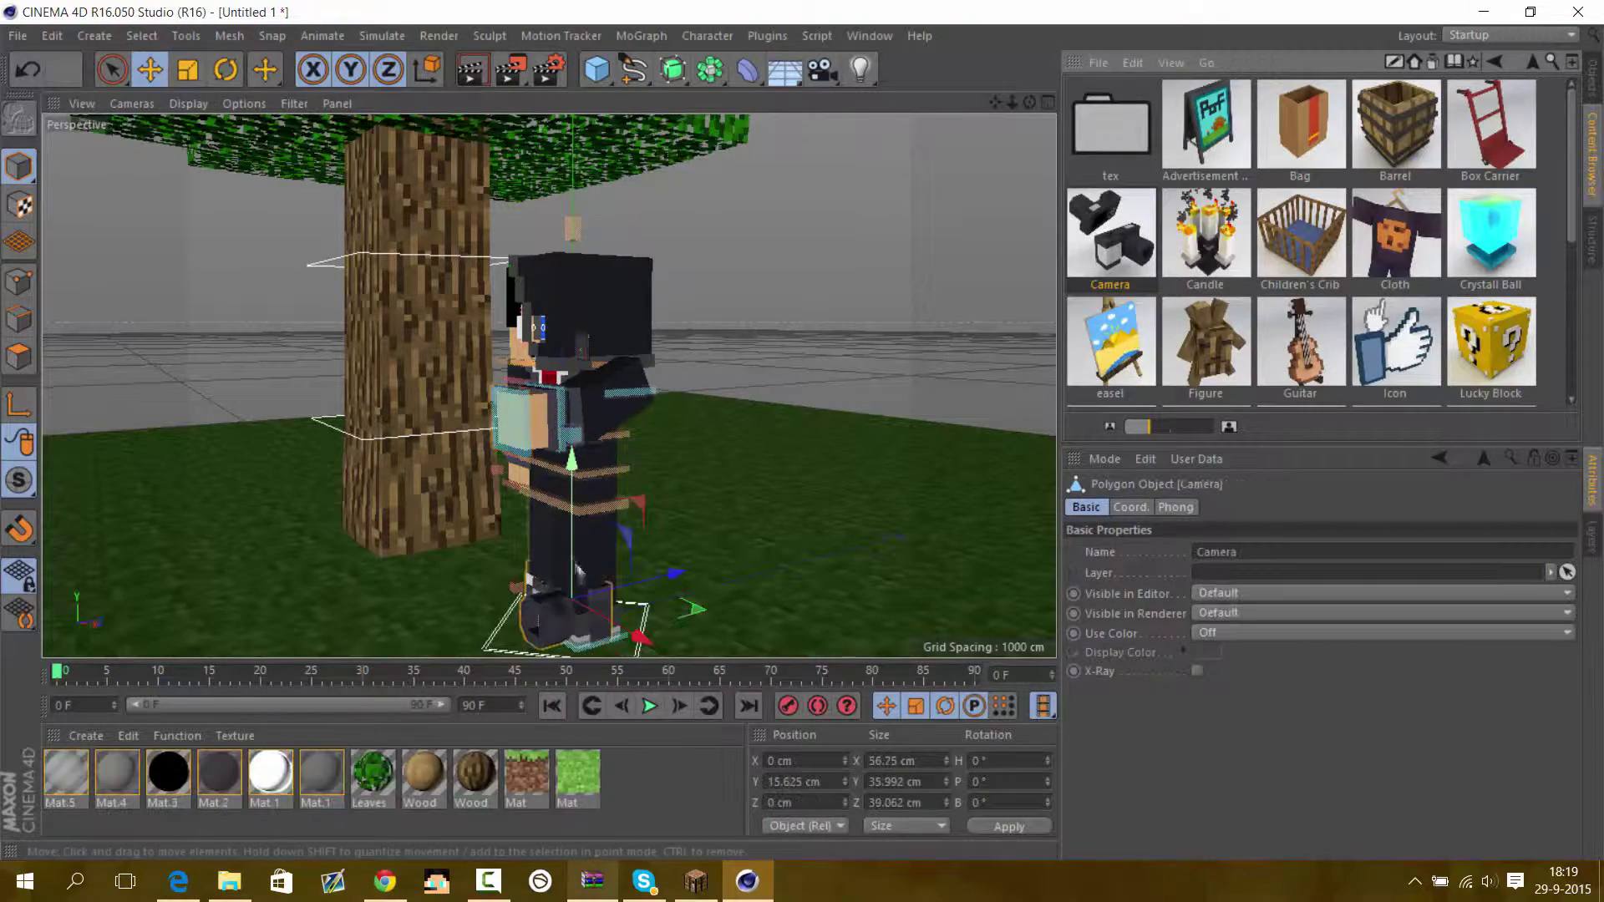
left_click_drag(481, 334, 535, 330, "alt")
key("t")
left_click(1591, 79)
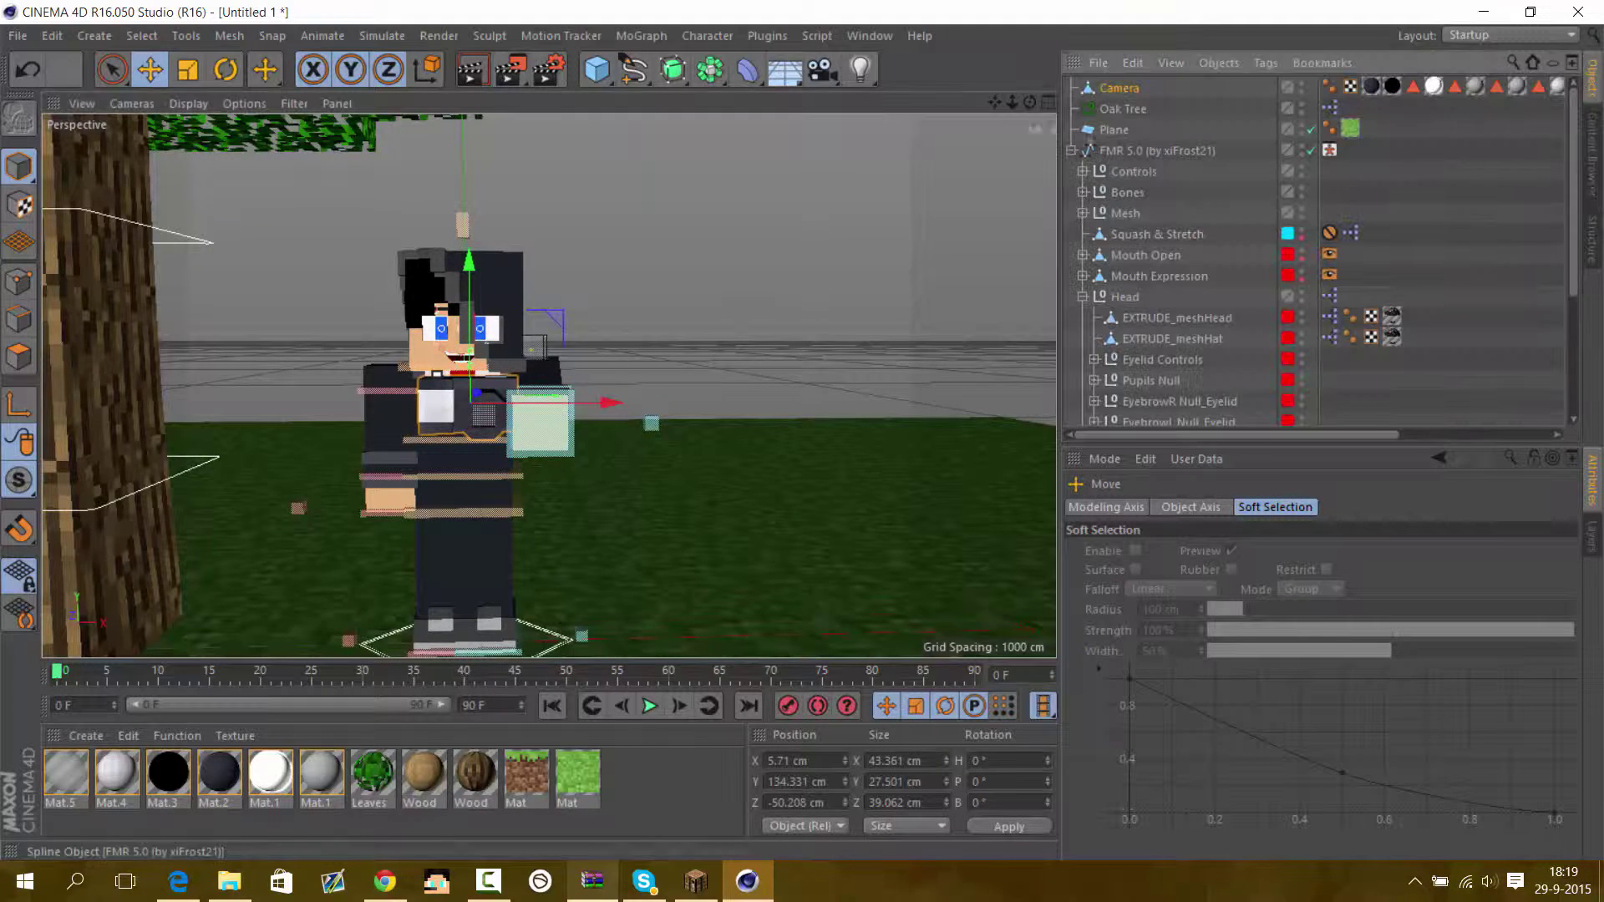
Parent the Camera under Left Hand Attachments and raise the goalArmR_L arm control toward it
left_click(1083, 296)
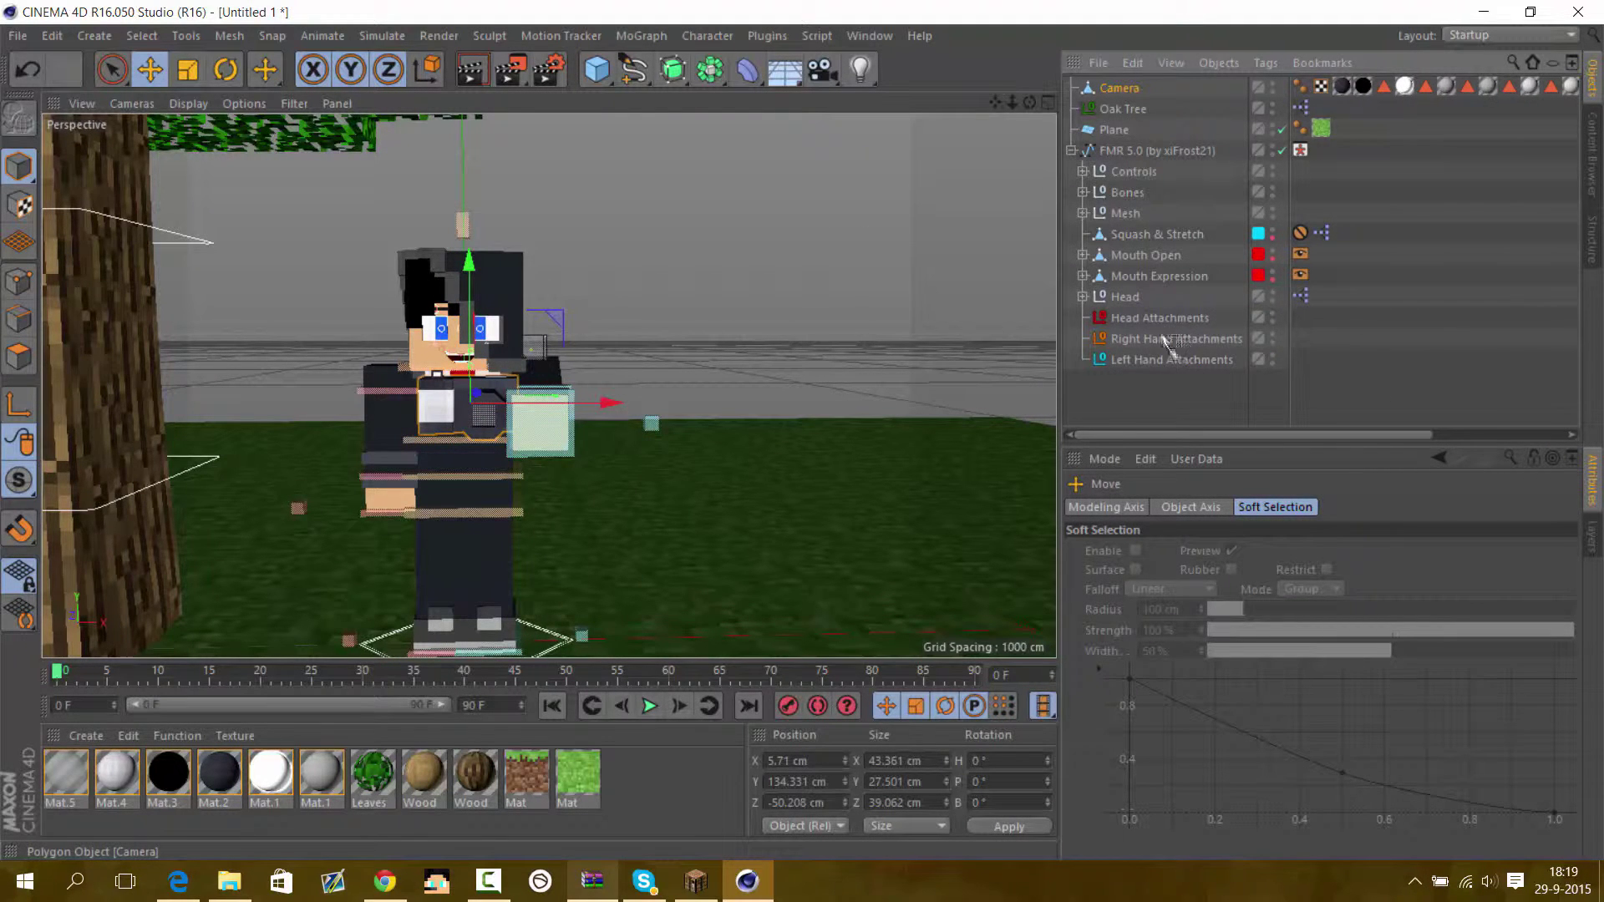
left_click_drag(1168, 361, 1168, 361)
left_click(543, 418)
left_click(385, 508)
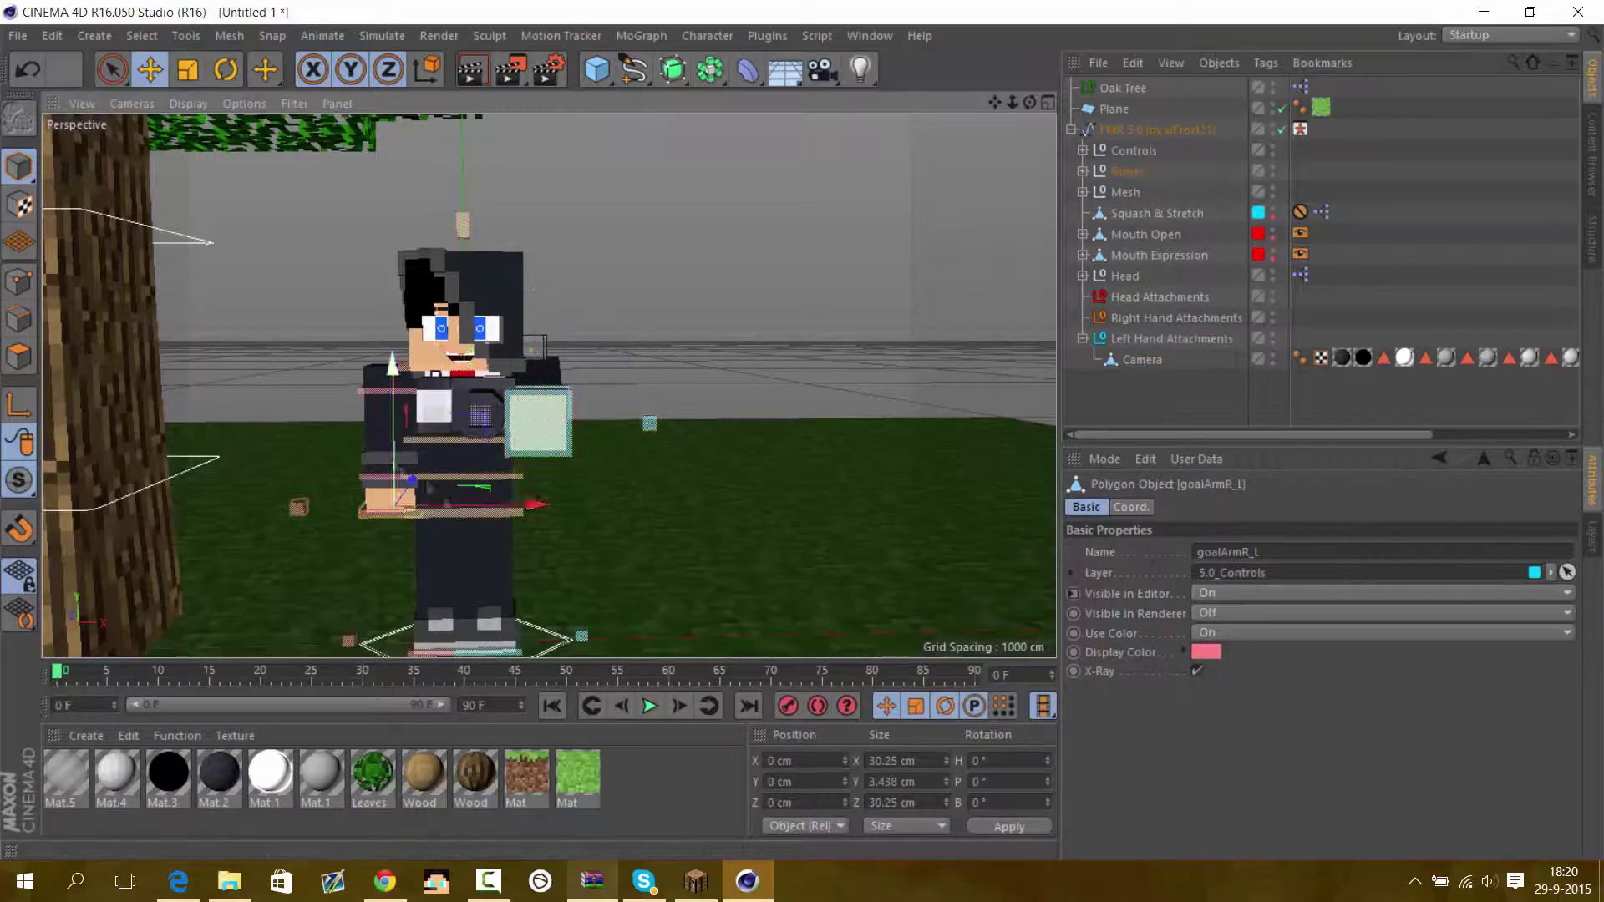
left_click_drag(547, 386, 585, 368, "alt")
mouse_move(413, 430)
left_mouse_down()
mouse_move(501, 443)
mouse_move(501, 385)
mouse_move(418, 438)
mouse_move(576, 451)
left_mouse_up()
Rotate controlWaist to twist the upper body slightly toward the camera
left_click(526, 426, "shift")
left_click(597, 459)
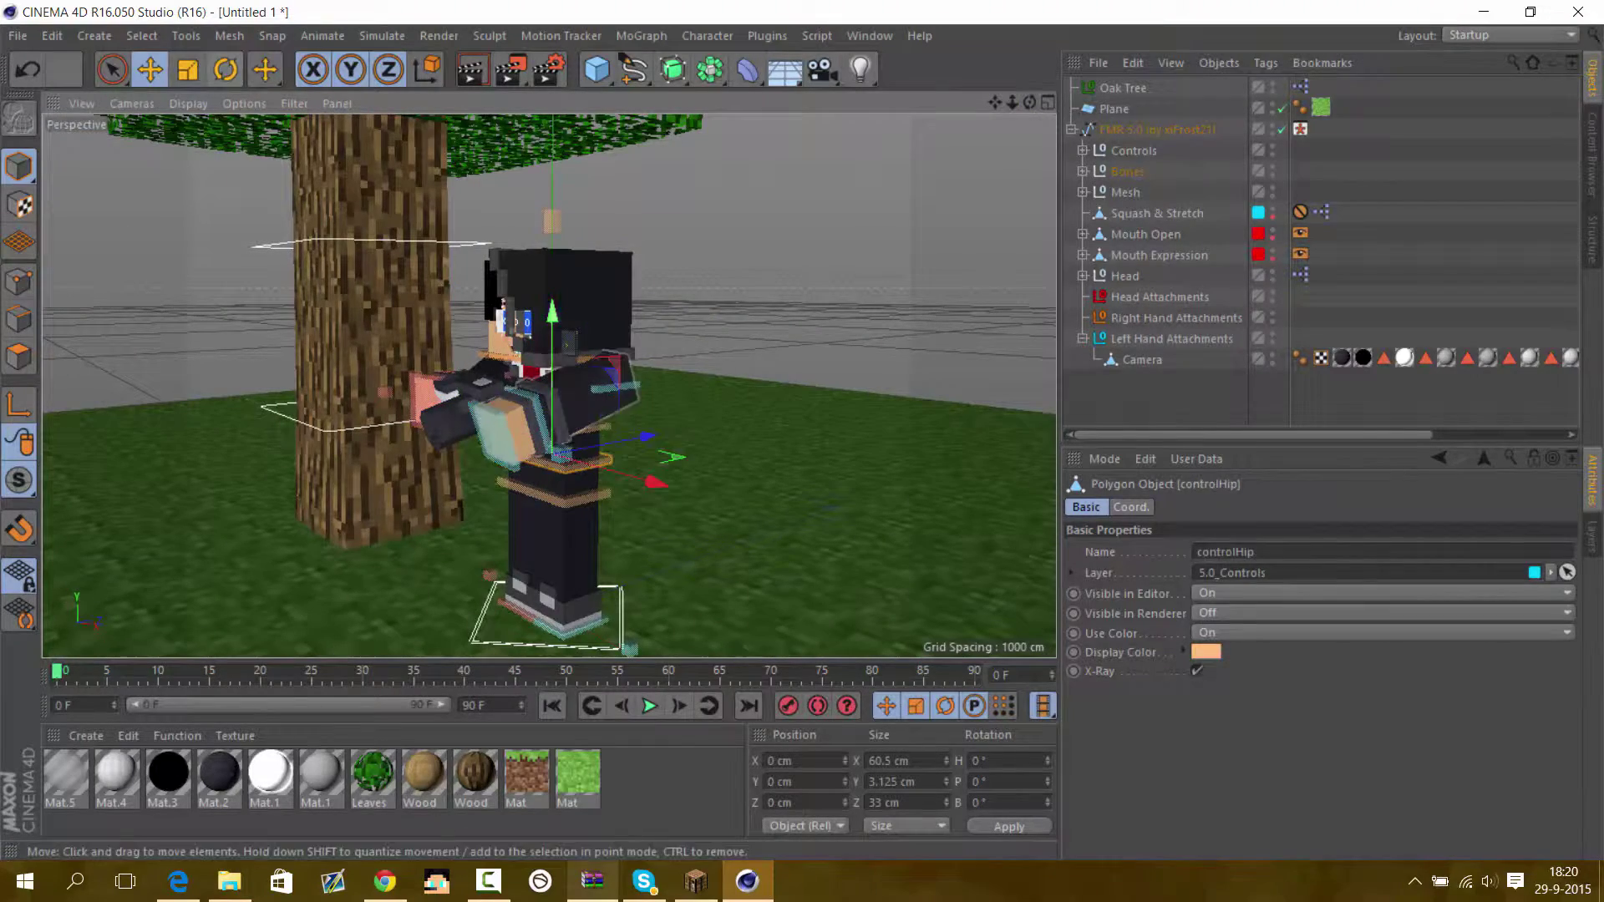
key("r")
left_click(506, 427)
left_click_drag(506, 426, 449, 418)
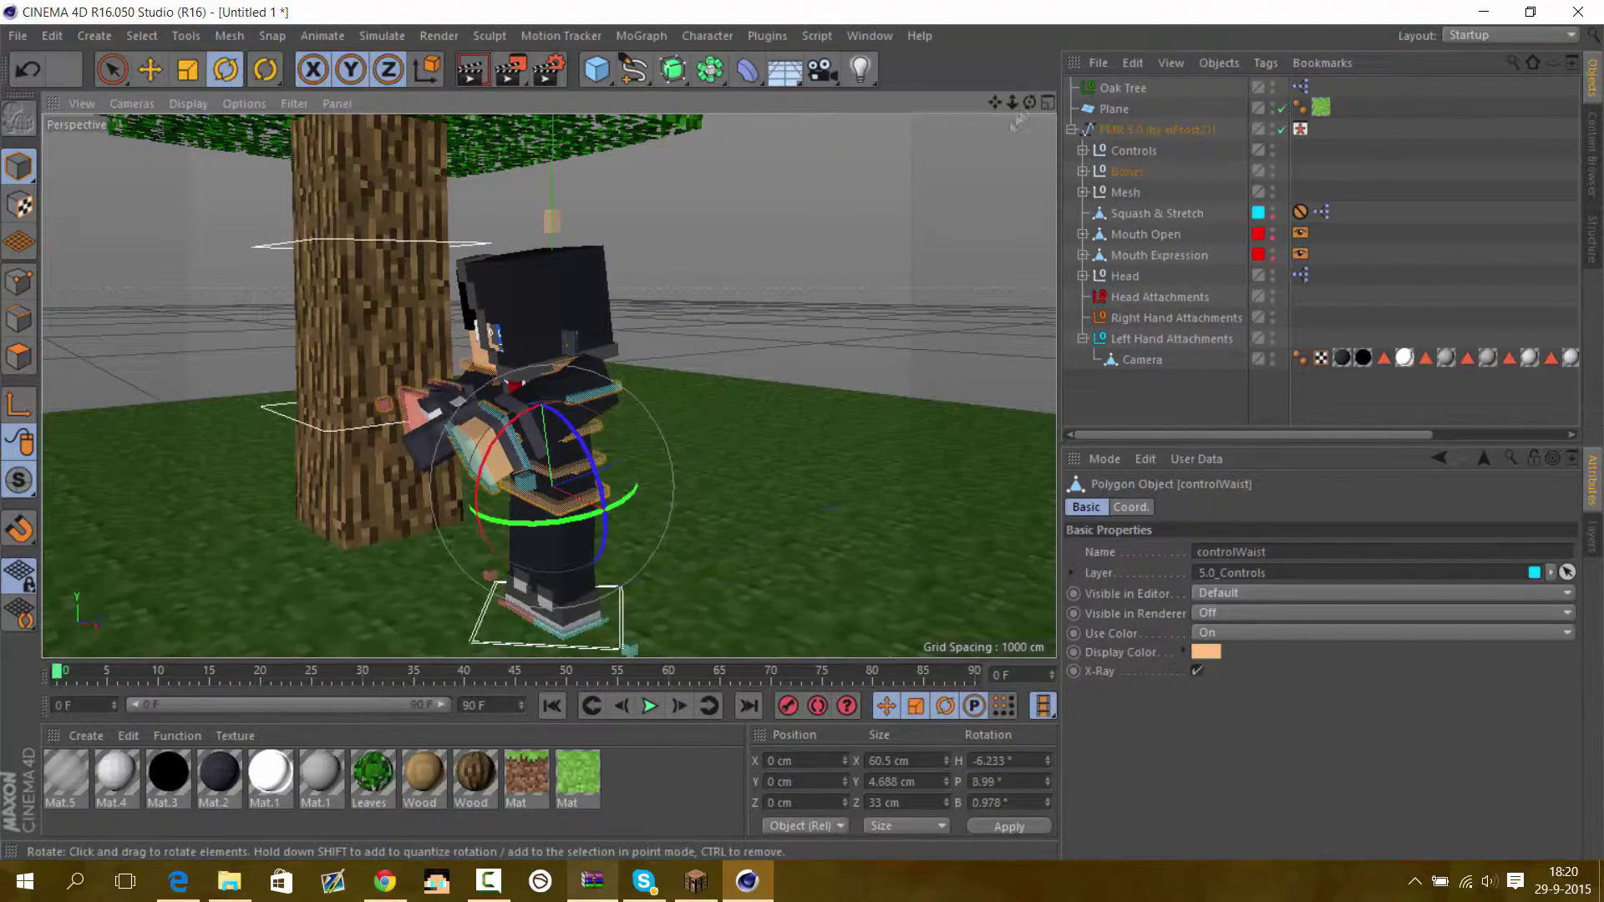
scroll(525, 649, "down", 5)
Create material Mat.6 and browse to the c4d Textures folder for its Color texture
double_click(635, 773)
double_click(65, 773)
left_click(915, 425)
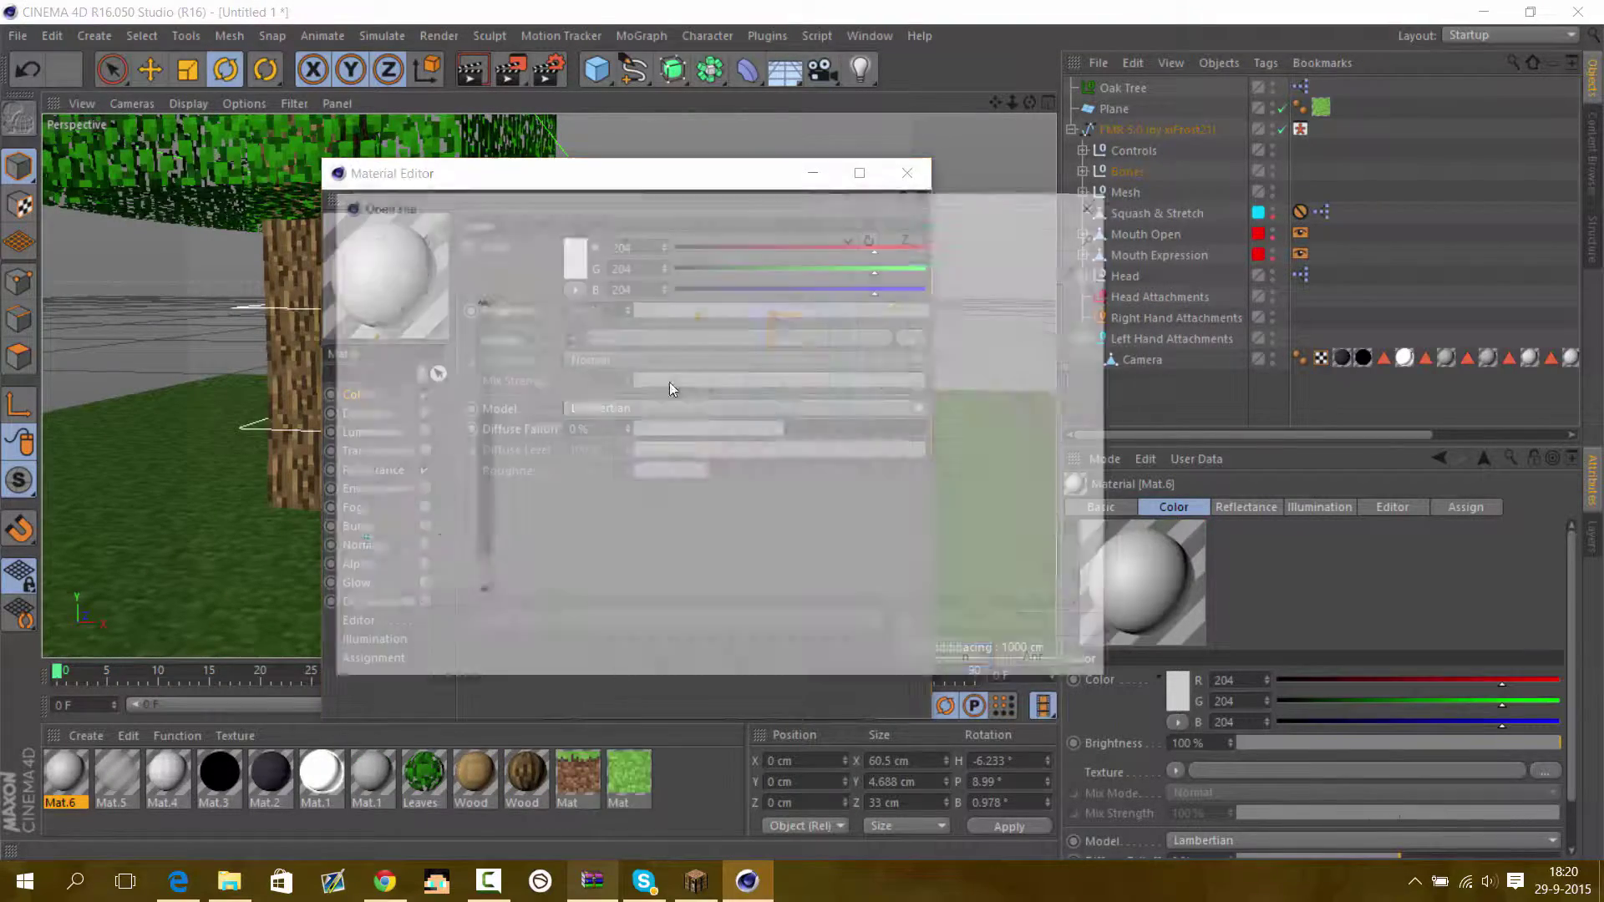
left_click(432, 438)
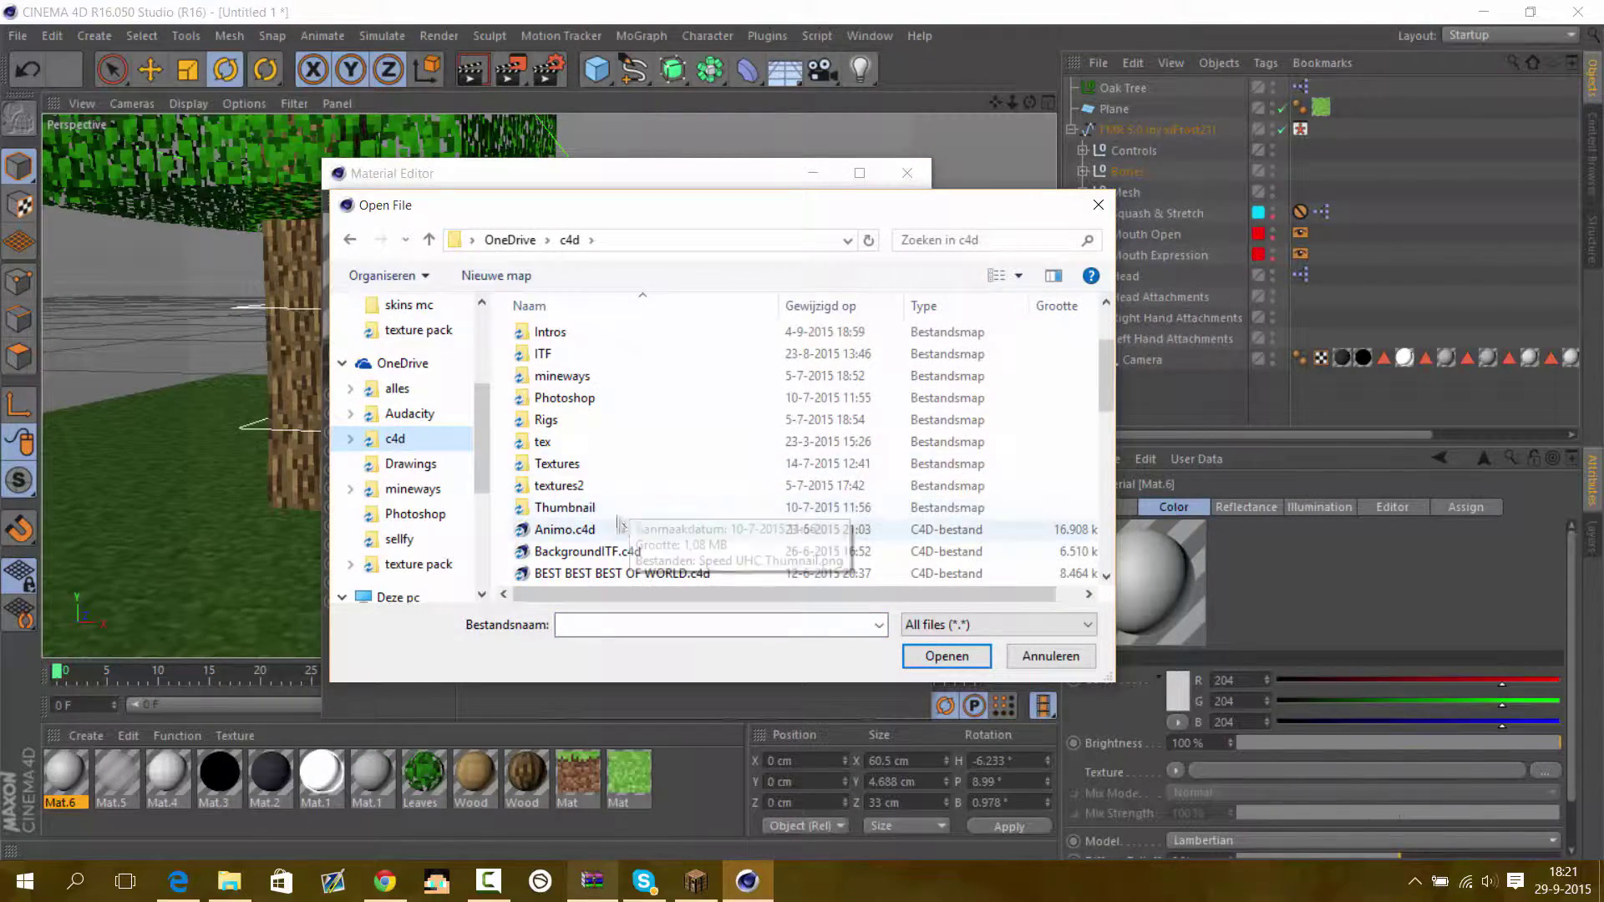
double_click(569, 459)
double_click(638, 338)
Load gravel.png as Mat.6's Color texture and preview it on a plane
left_click(986, 240)
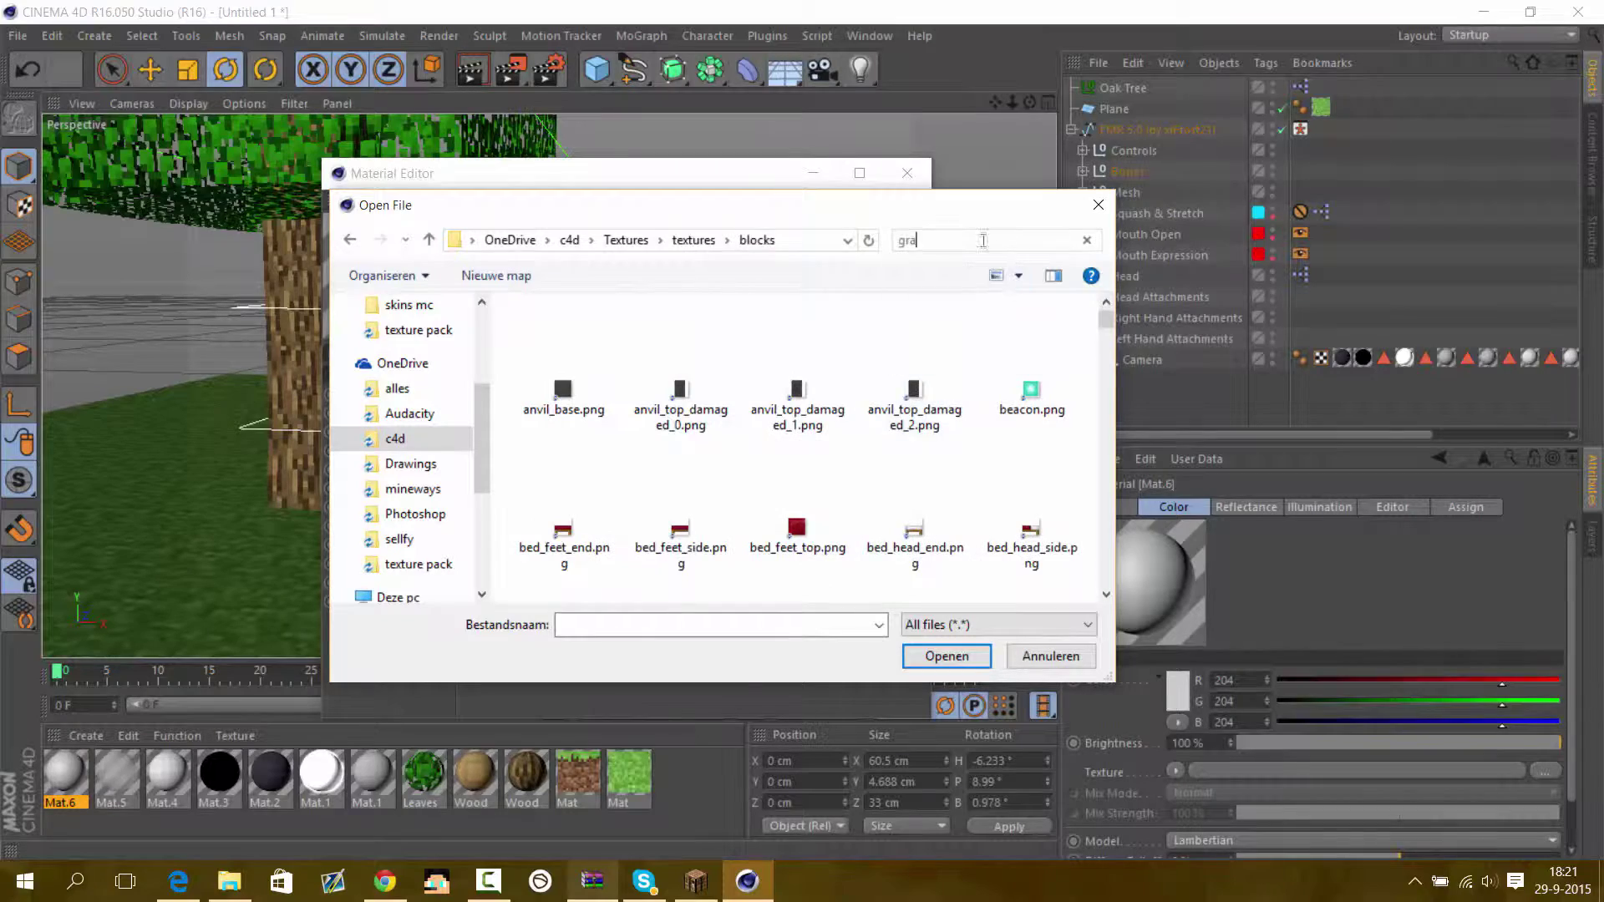
type("gra")
left_click(939, 535)
double_click(940, 539)
left_click(926, 520)
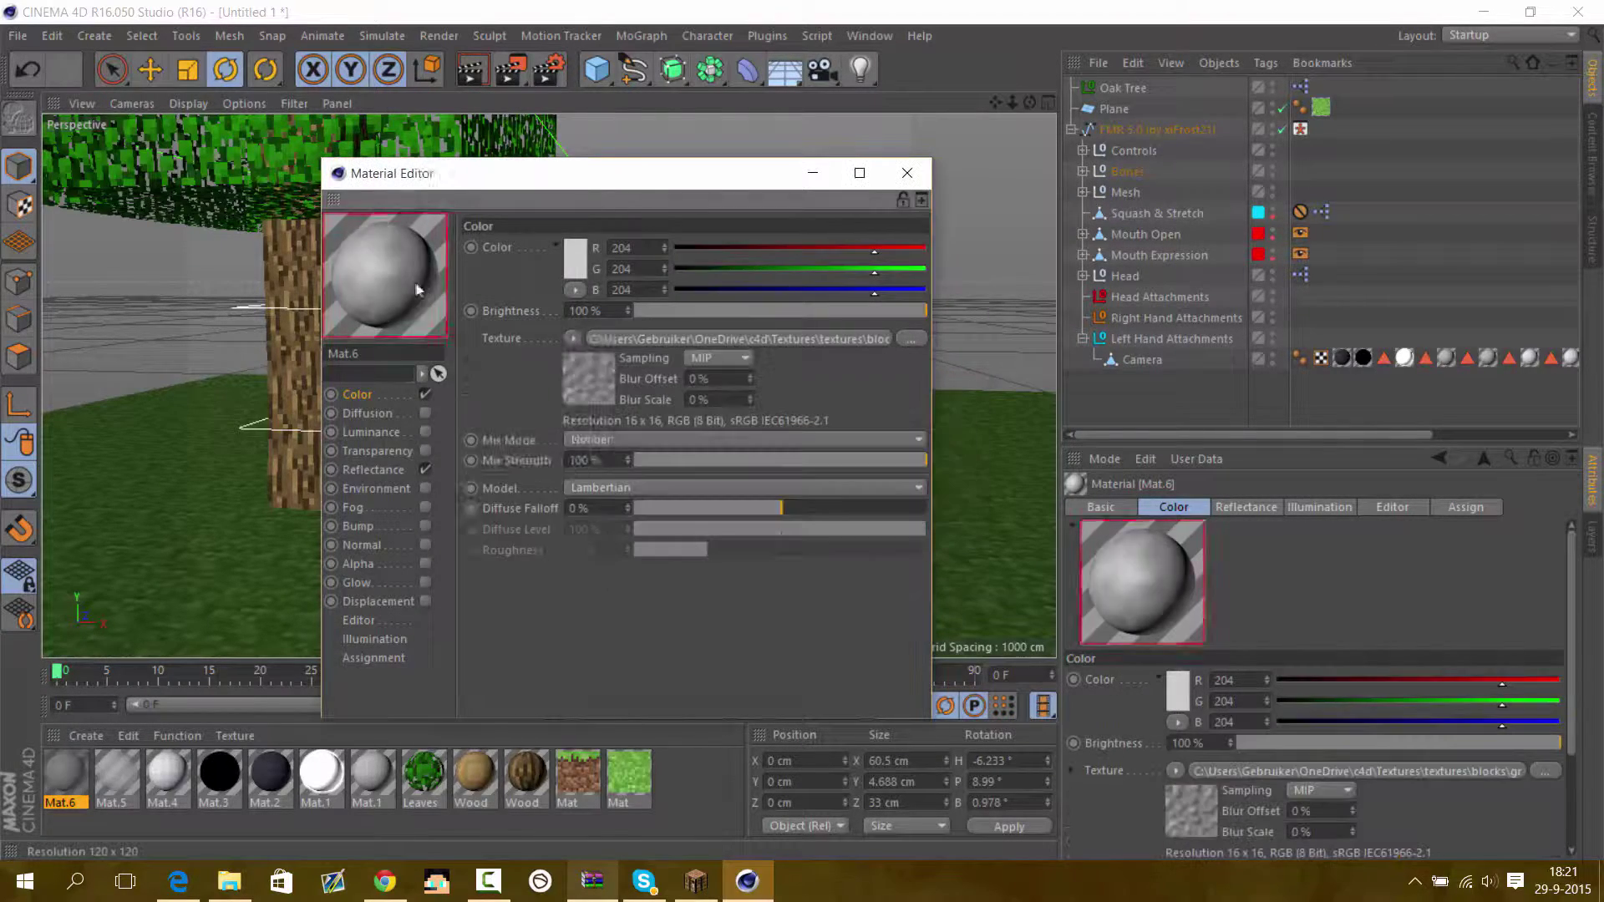
right_click(410, 276)
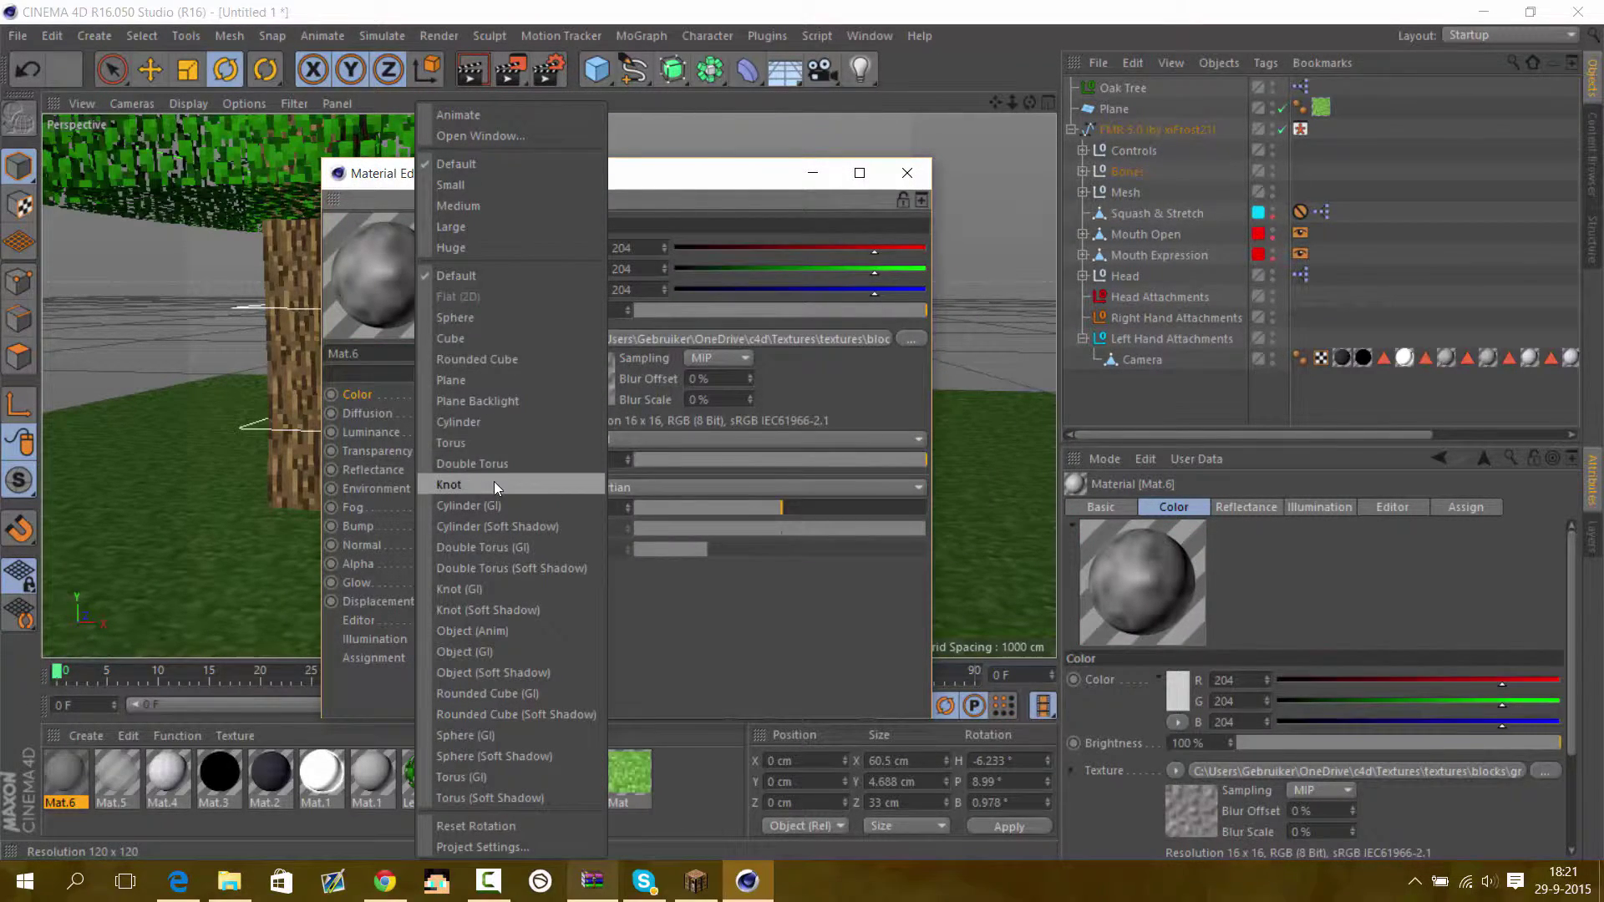
left_click(452, 380)
left_click(907, 173)
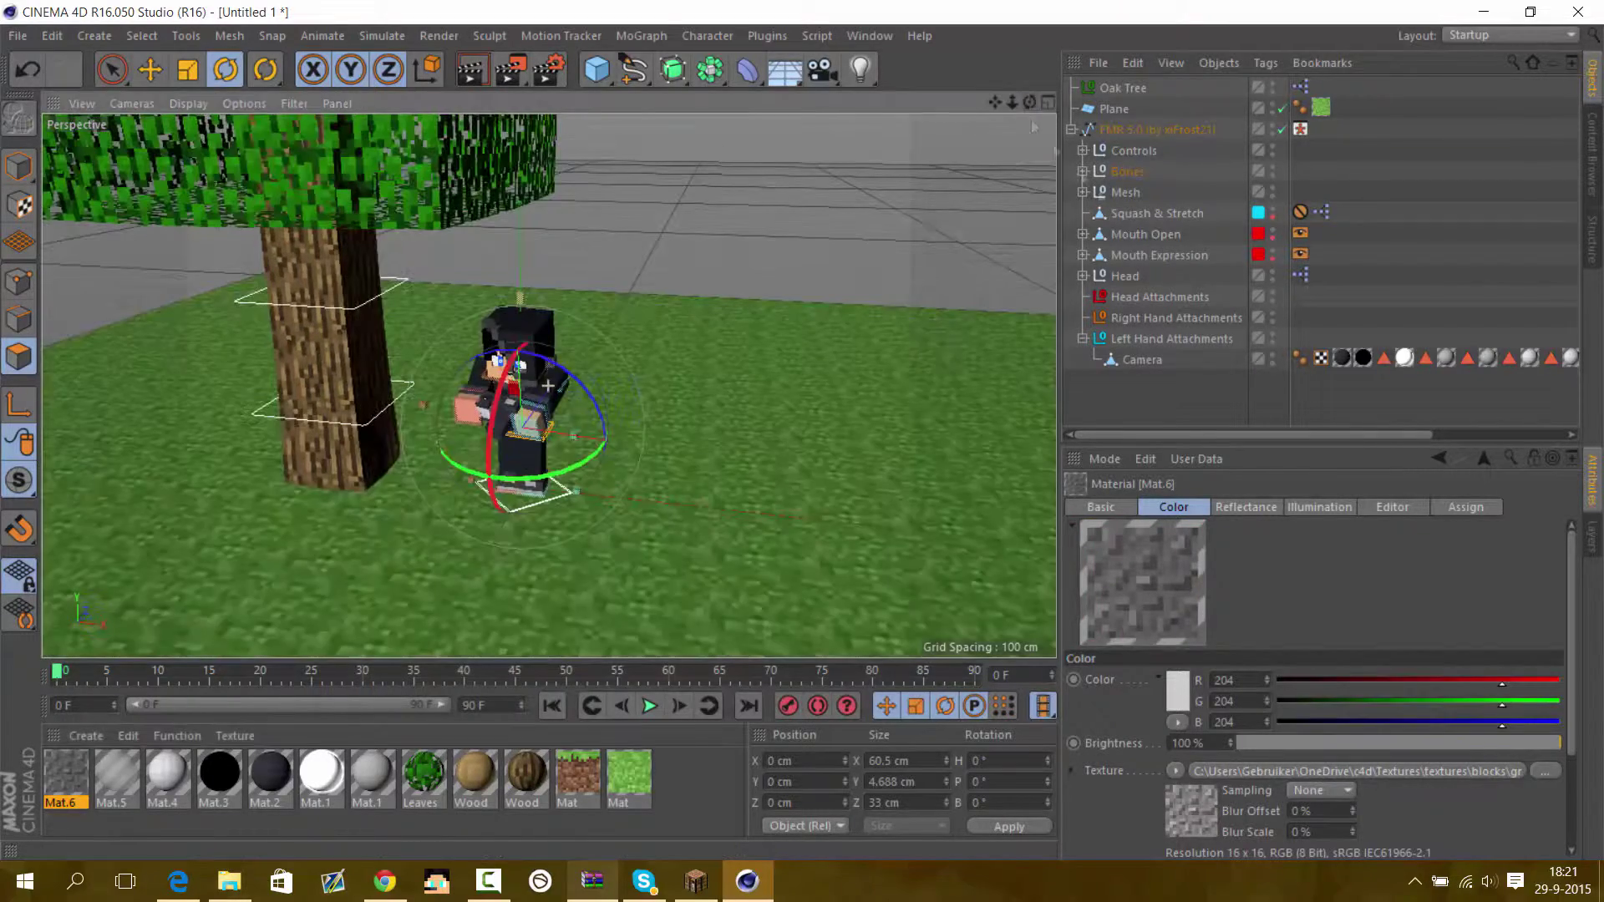
left_click(665, 488)
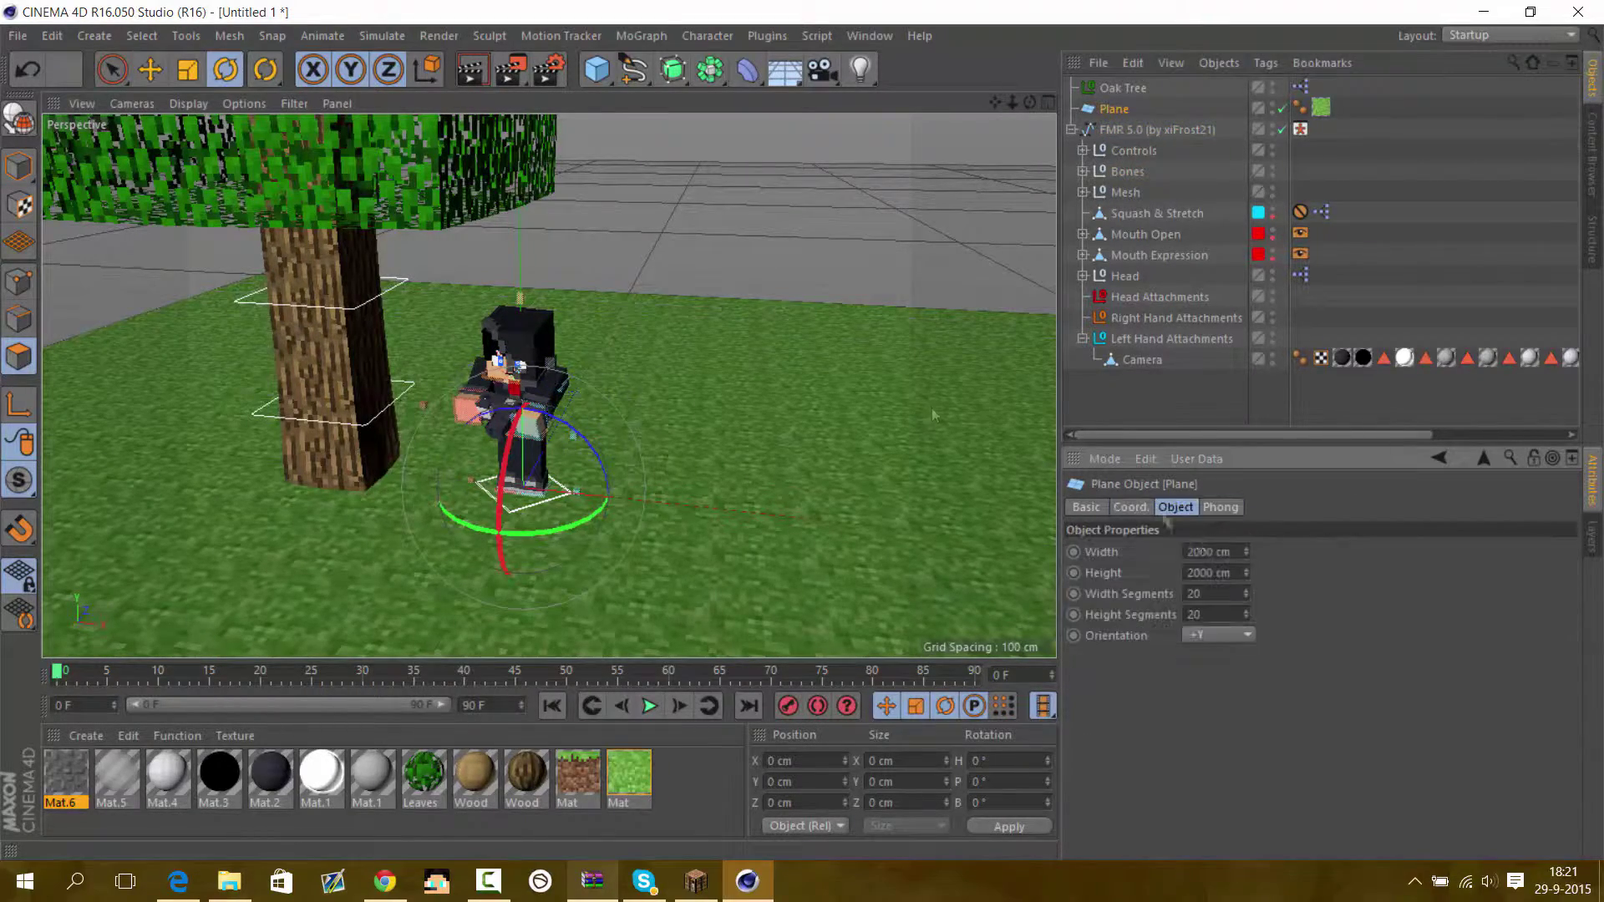
Make the Plane editable and apply Mat.6 with Cubic projection to a polygon strip
key("c")
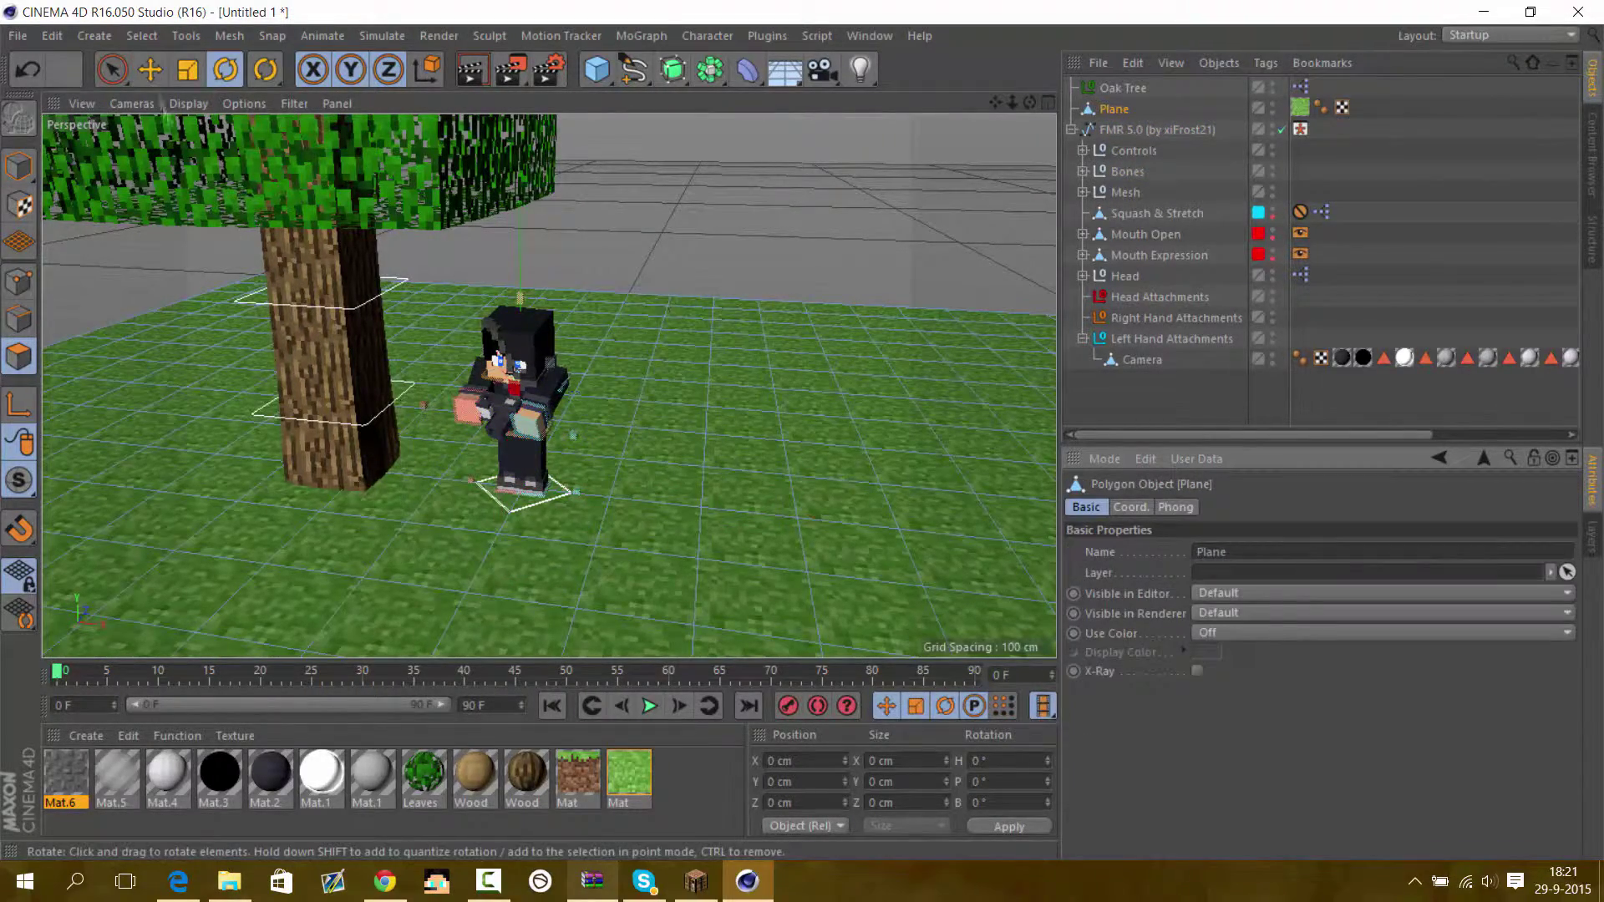
key("space")
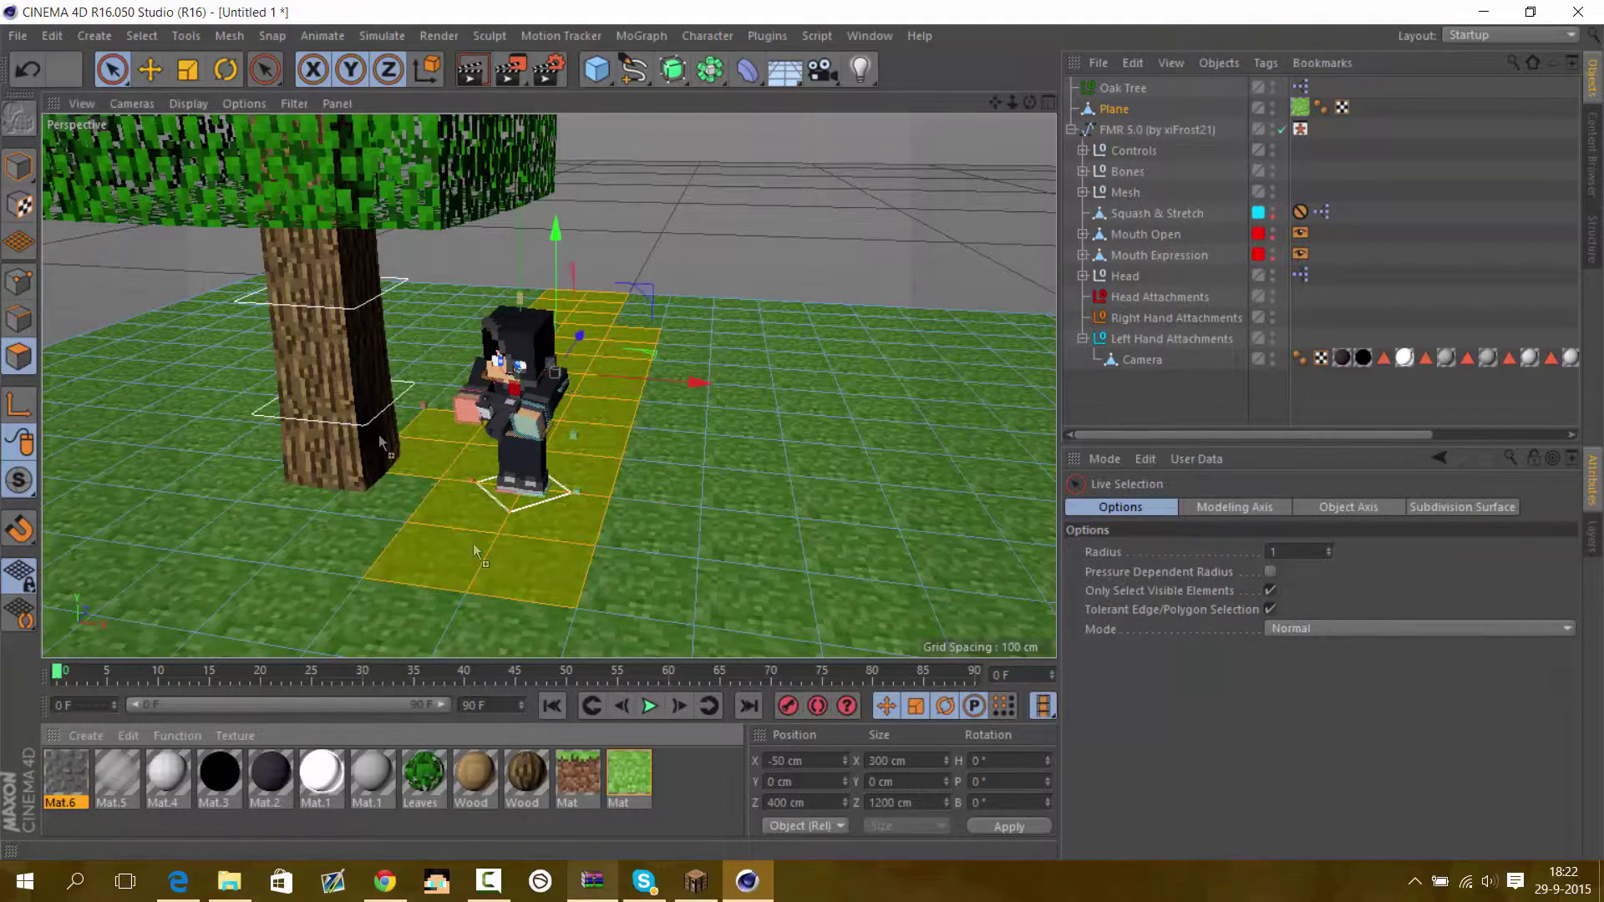
left_click_drag(65, 773, 502, 552)
left_click(1337, 593)
left_click(1220, 667)
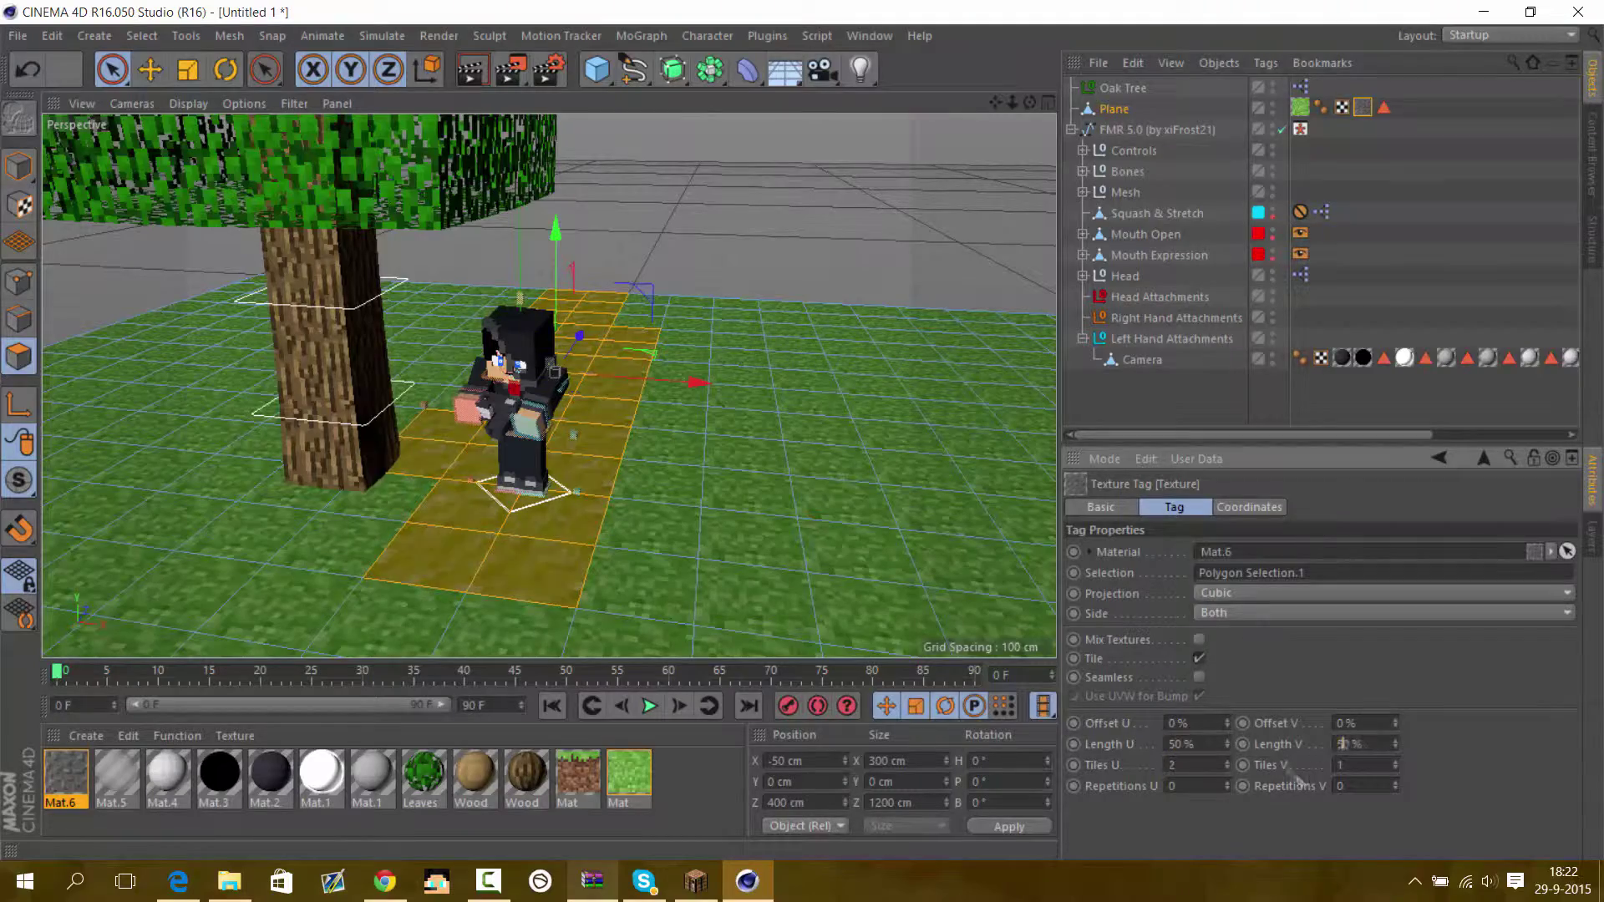
left_click_drag(1012, 102, 1015, 117)
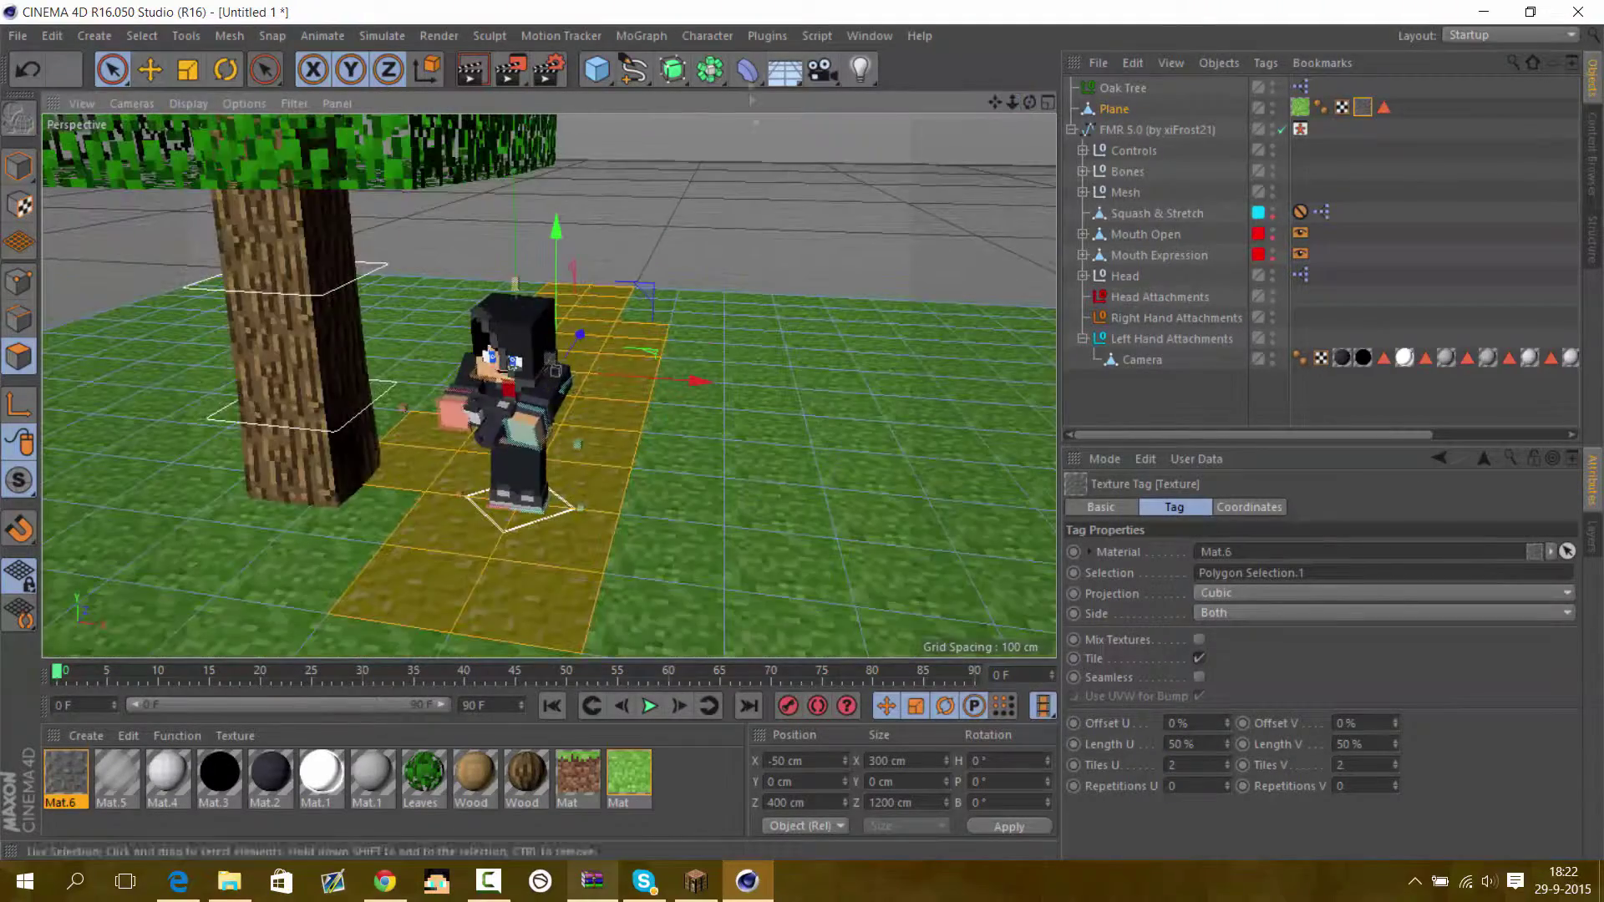
left_click(861, 68)
Make the light Infinite with warm colour 255/237/166 and Shadow Maps (Soft)
key("r")
left_click(1113, 87)
left_click(1228, 653)
left_click(1231, 602)
left_click(1178, 582)
left_click(1124, 682)
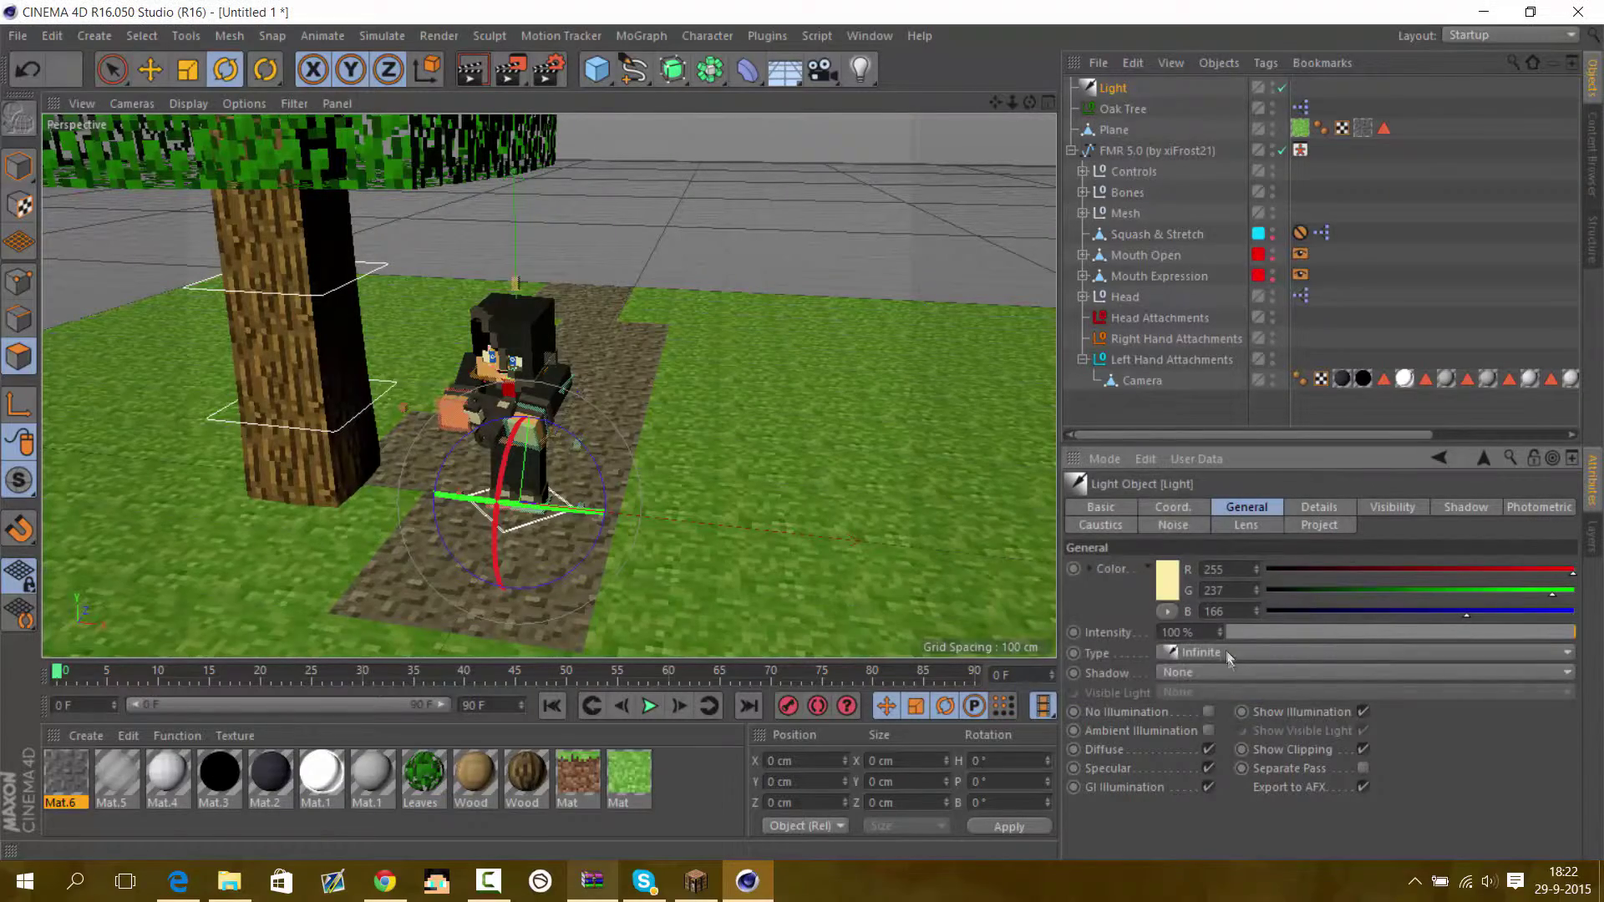
Rotate the FMR 5.0 character rig to heading -25.6°
left_click_drag(1029, 102, 1024, 108)
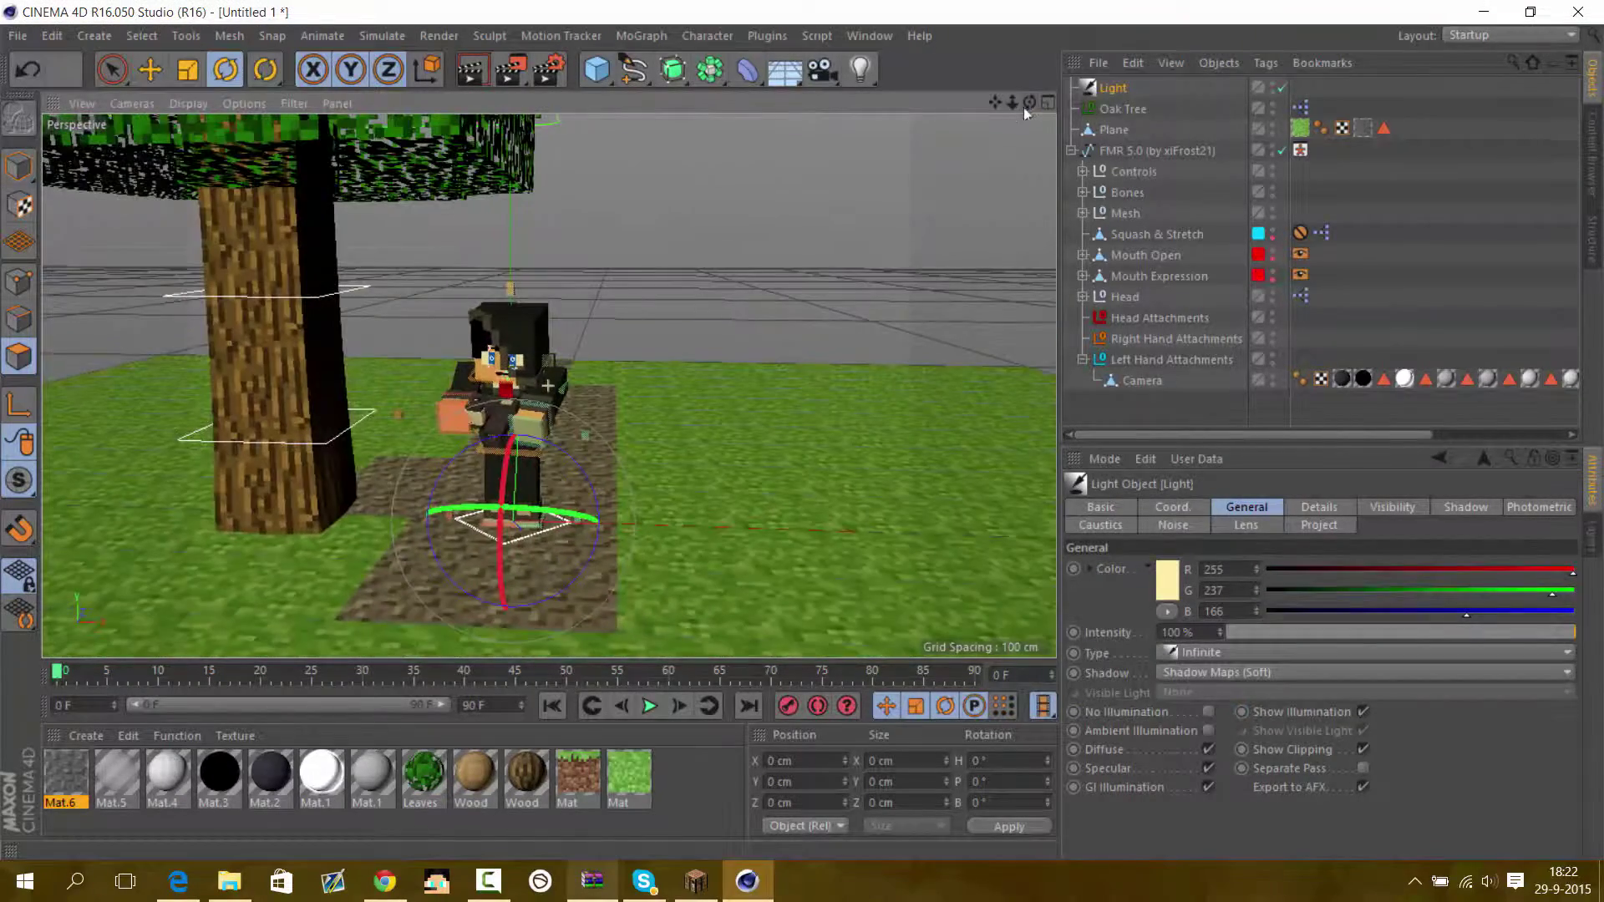
left_click(1134, 149)
left_click_drag(535, 543, 468, 552)
scroll(549, 387, "up", 3)
scroll(549, 387, "up", 3)
left_click_drag(1030, 102, 995, 118)
Browse the Content Browser's preset folders into a character preset folder
left_click(1592, 155)
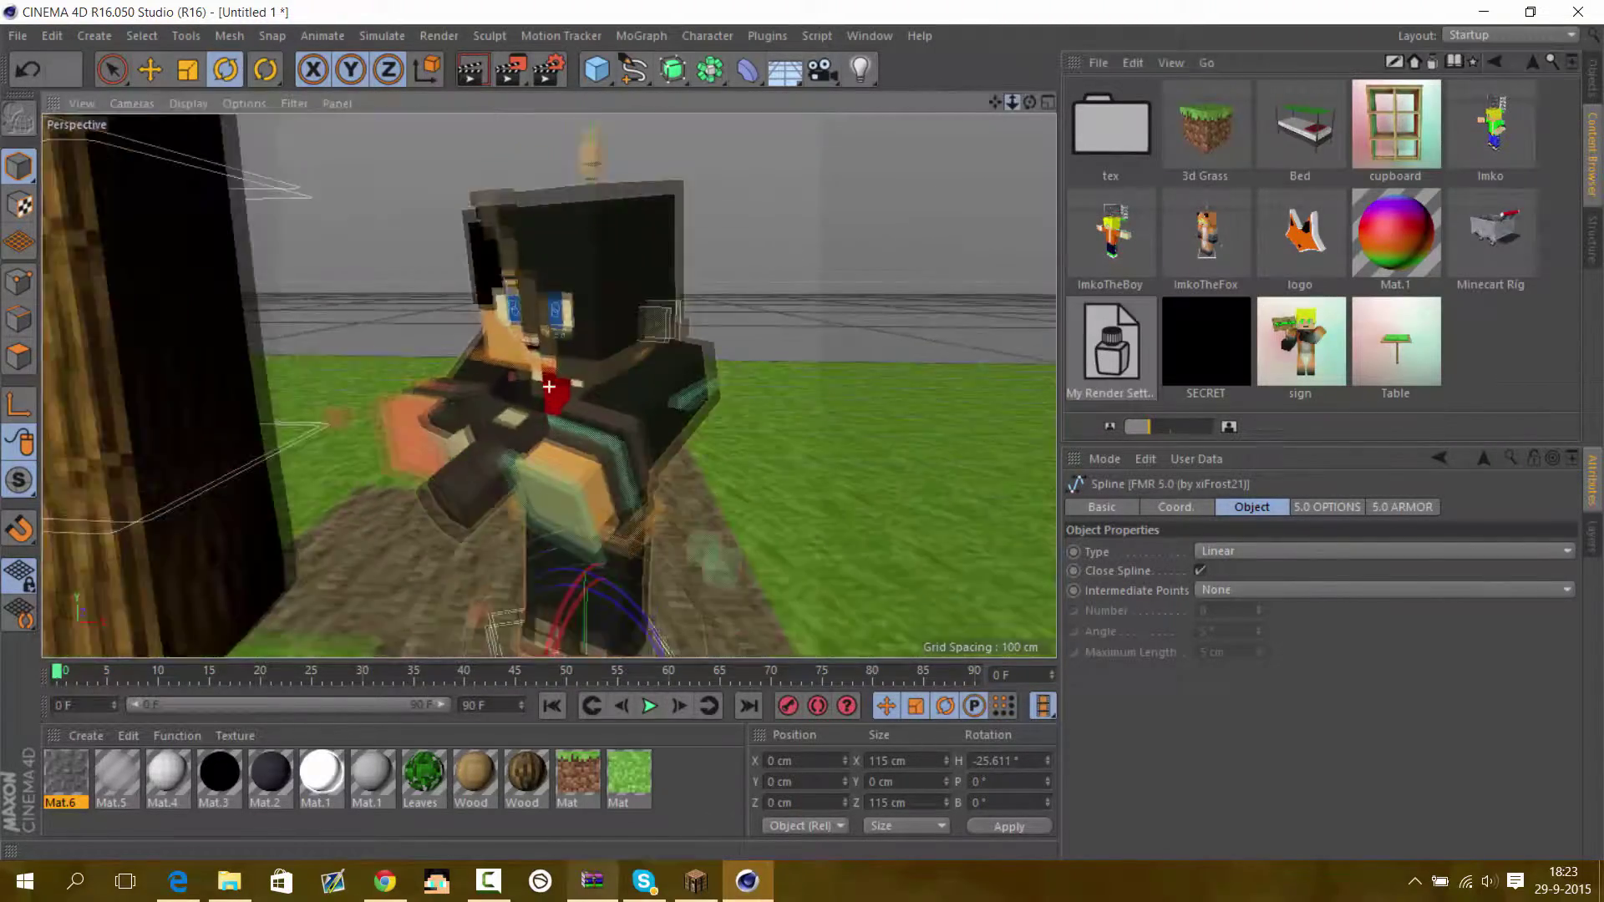
left_click(1535, 73)
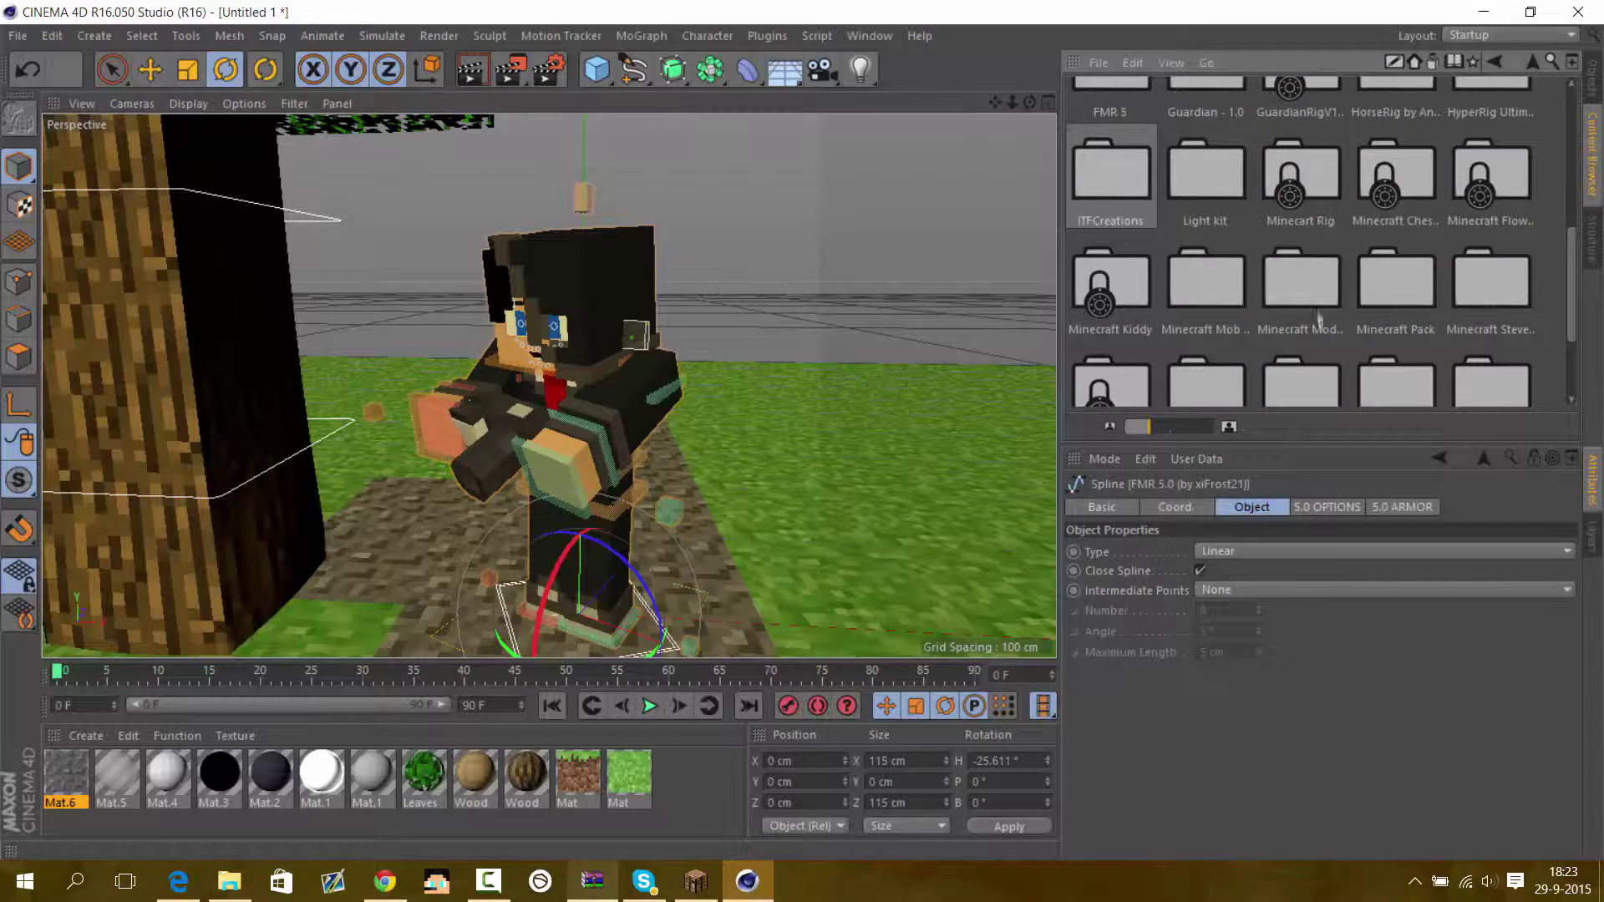
scroll(1300, 273, "down", 3)
double_click(1206, 243)
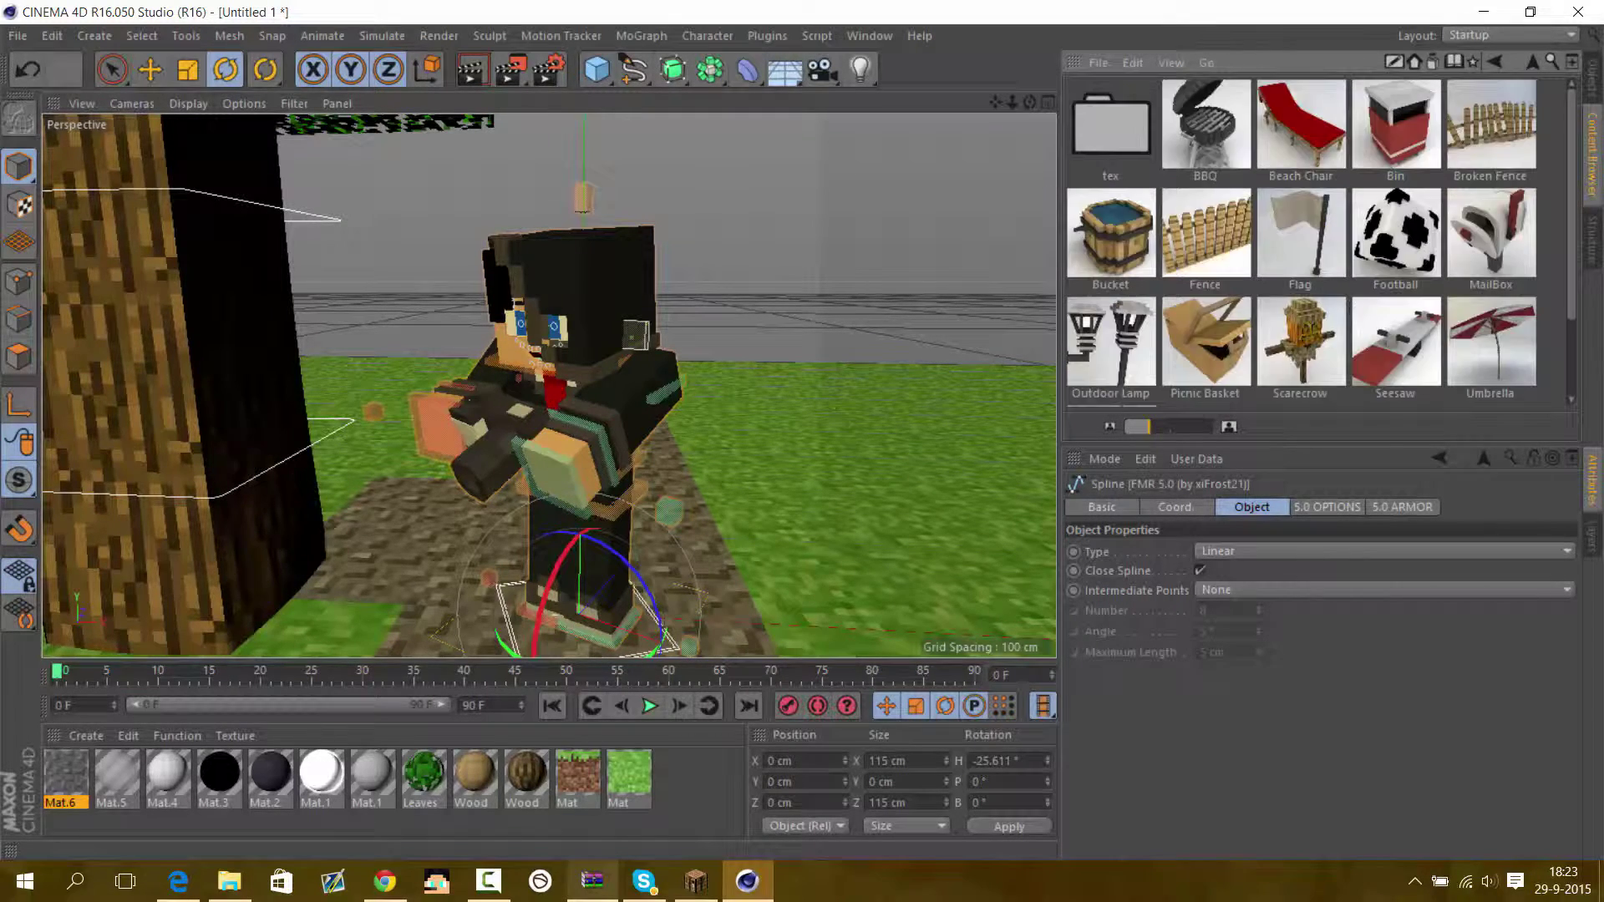
Check the Minecraft mod preset folders, then zoom toward the character and select the Oak Tree
left_click(1534, 63)
double_click(1301, 134)
left_click(1535, 63)
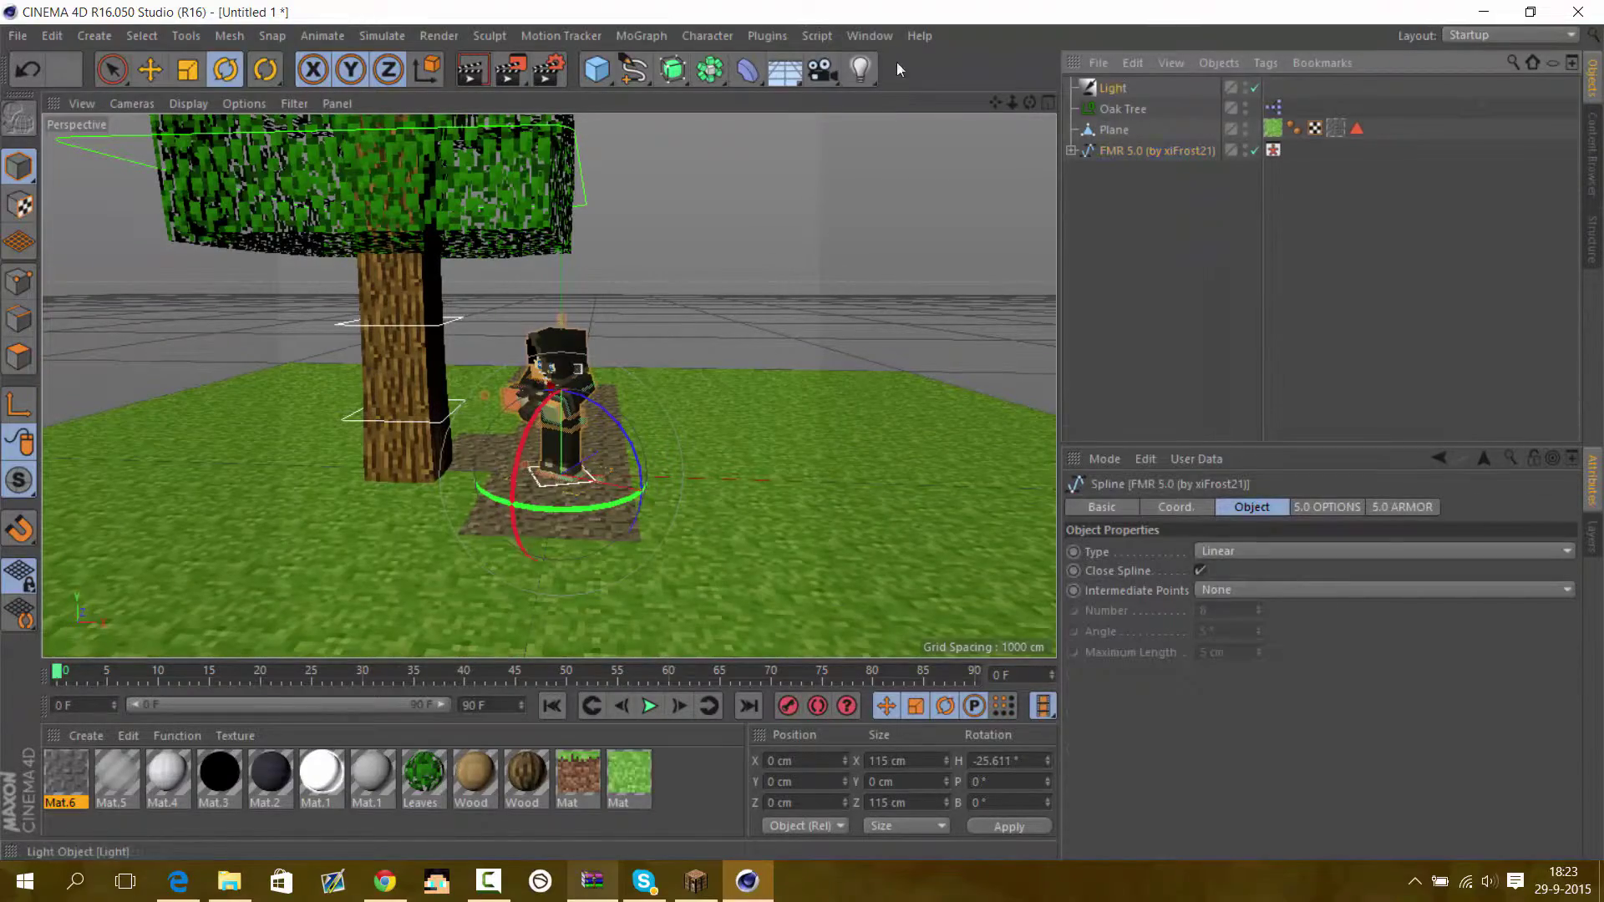
scroll(549, 386, "up", 2)
scroll(548, 386, "up", 3)
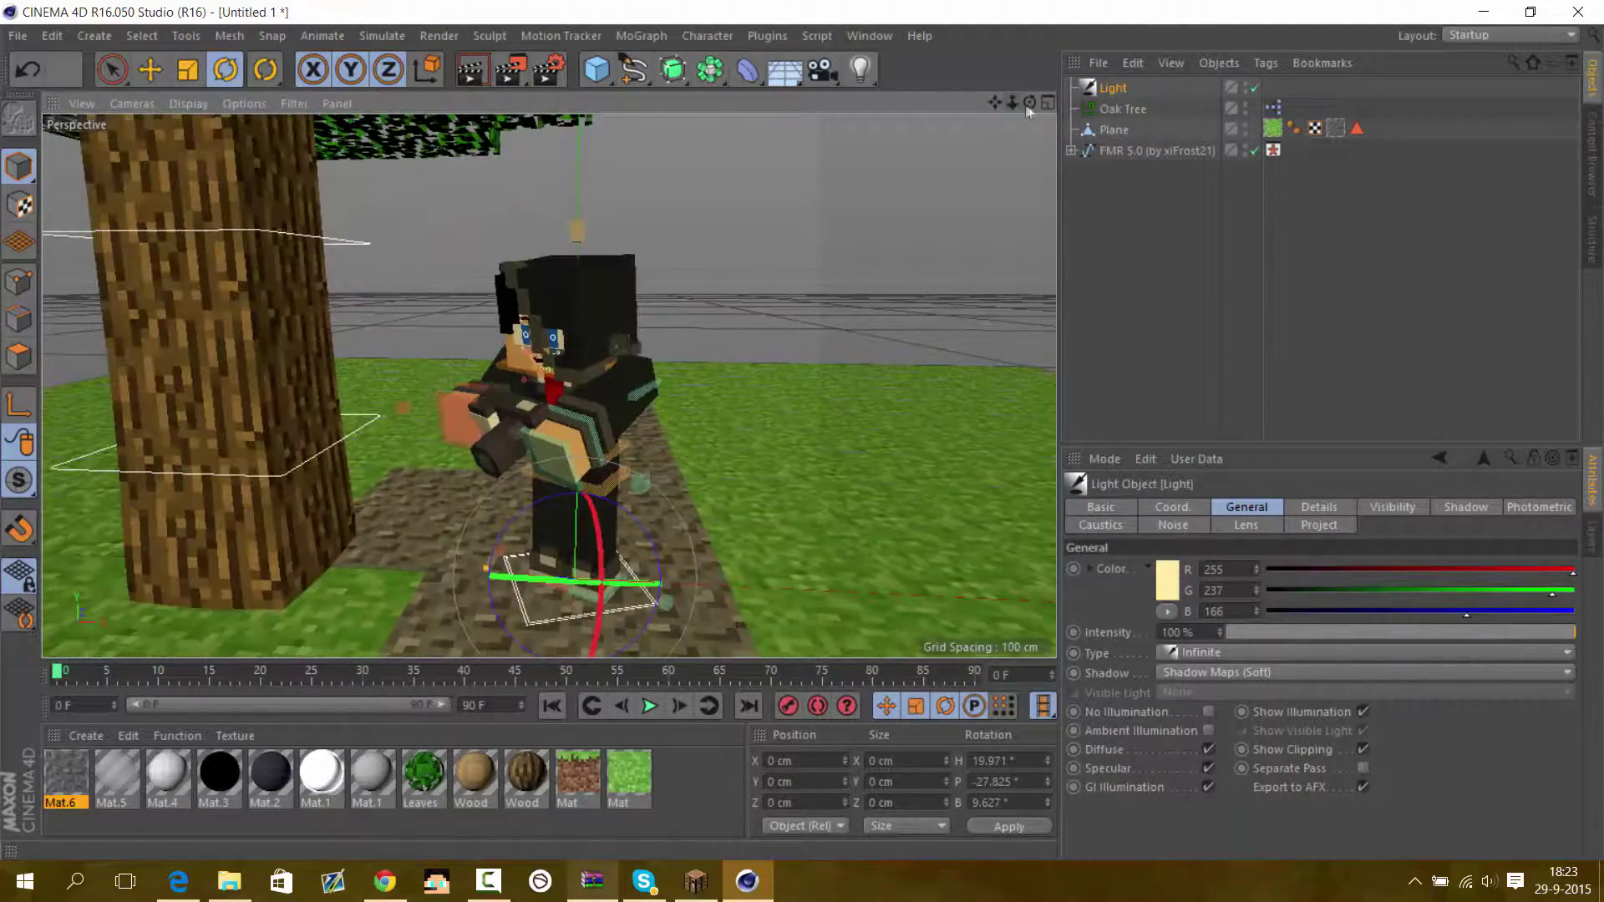
scroll(549, 386, "up", 3)
scroll(549, 387, "up", 3)
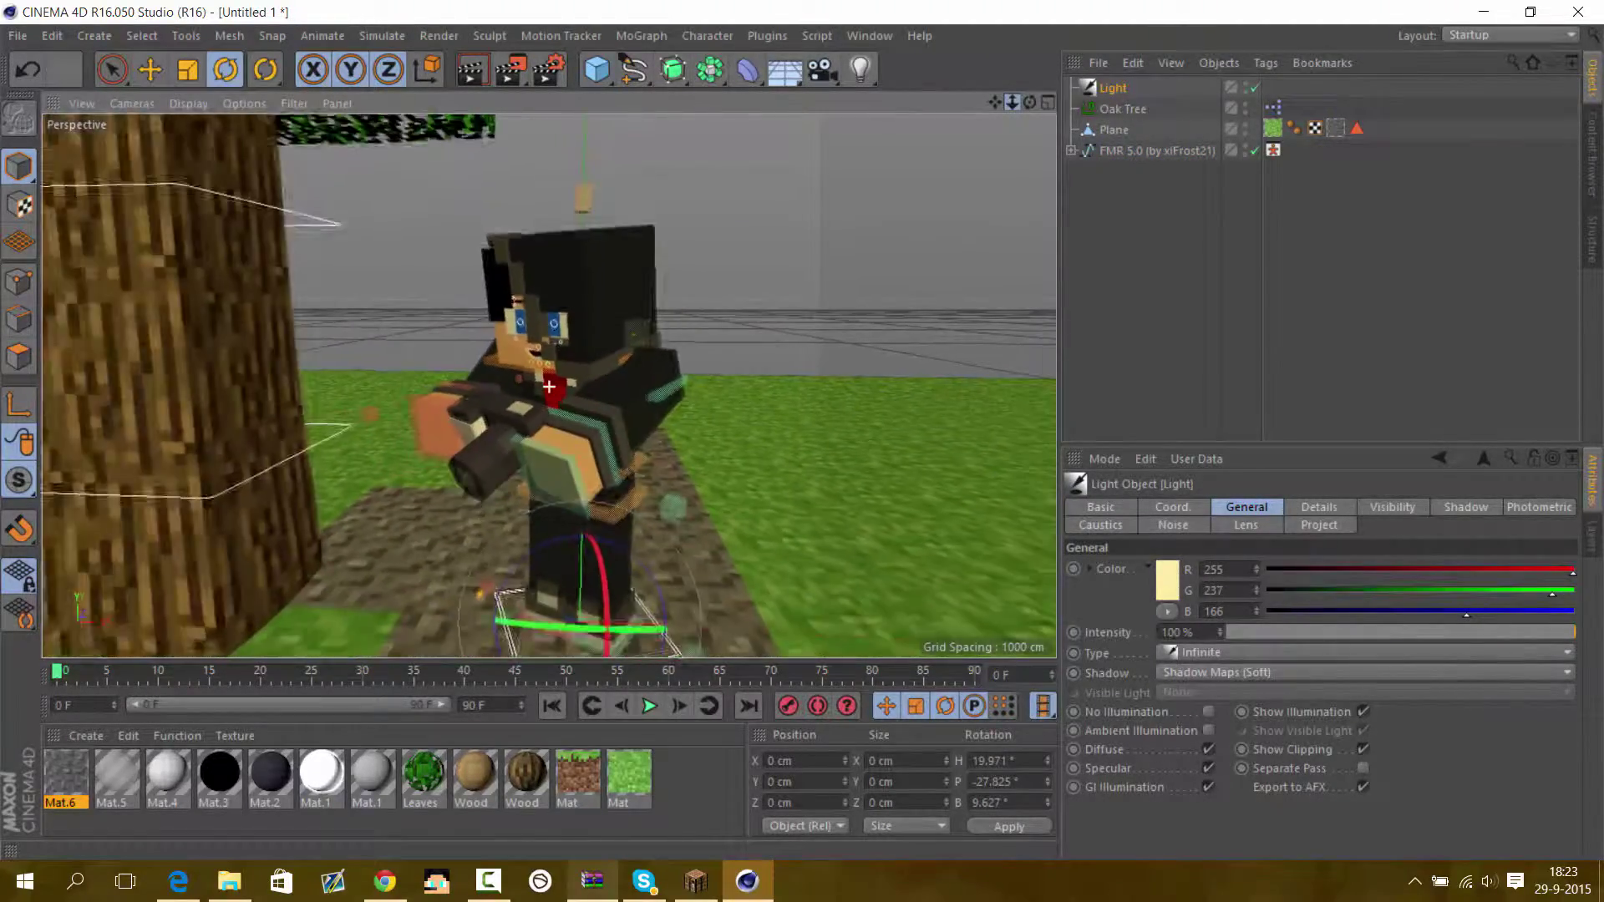
scroll(549, 387, "up", 3)
scroll(549, 387, "down", 3)
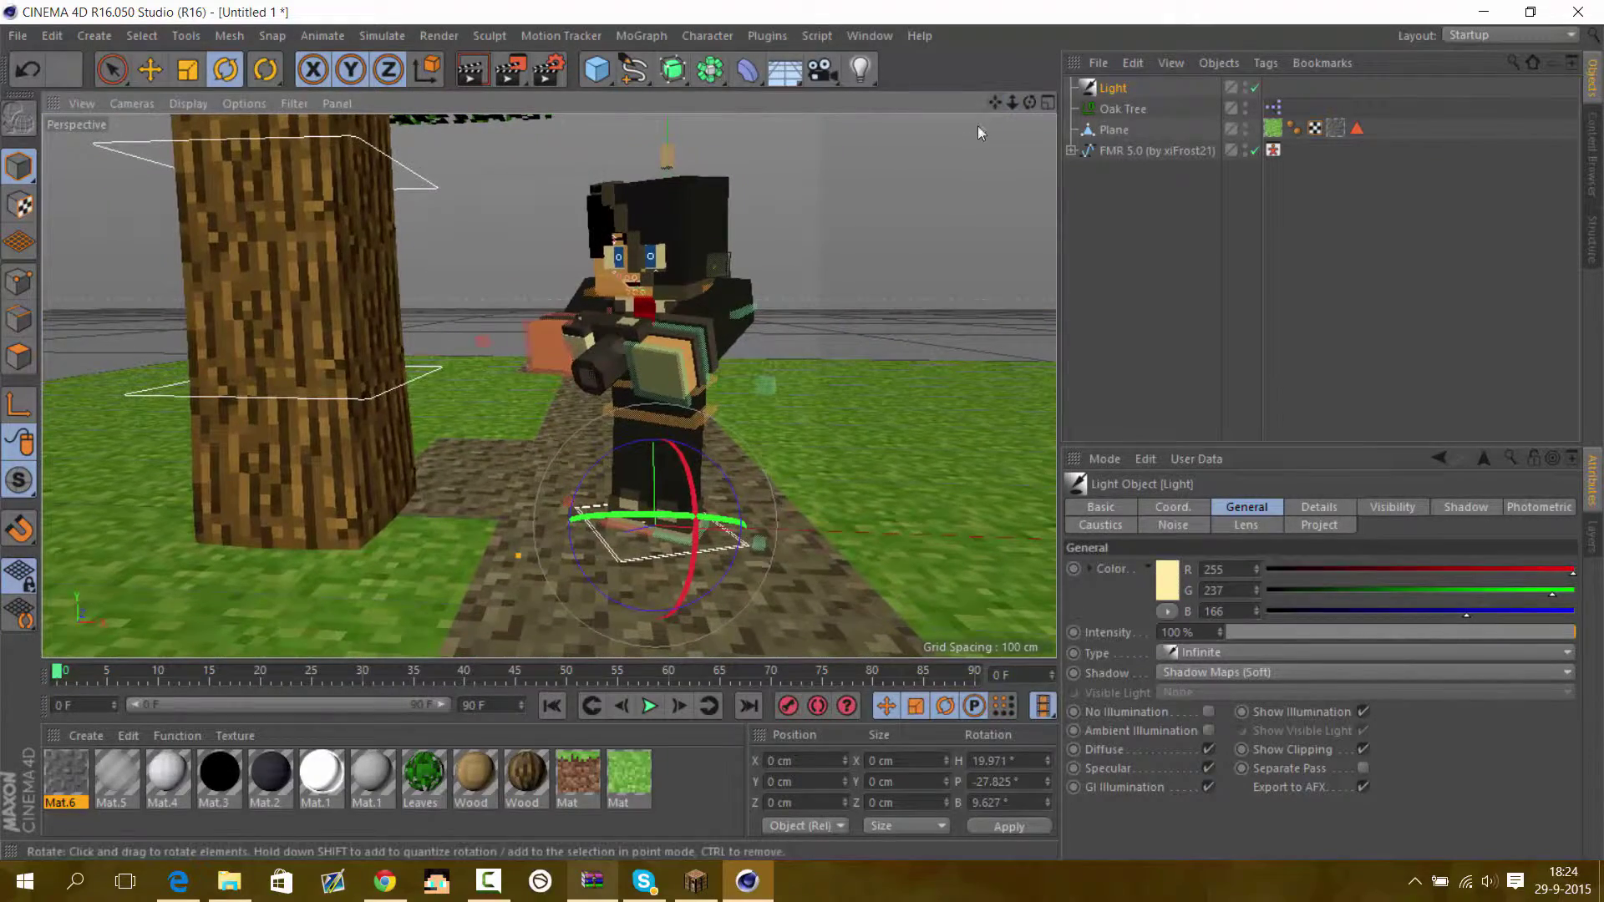
left_click(1115, 108)
Copy and paste the Oak Tree and move the copy behind the character
key("e")
key("ctrl+c")
key("ctrl+v")
mouse_move(393, 428)
left_mouse_down()
mouse_move(618, 385)
mouse_move(988, 380)
left_mouse_up()
Place three Ground Tree bushes around the character, one right of the path
key("shift+F8")
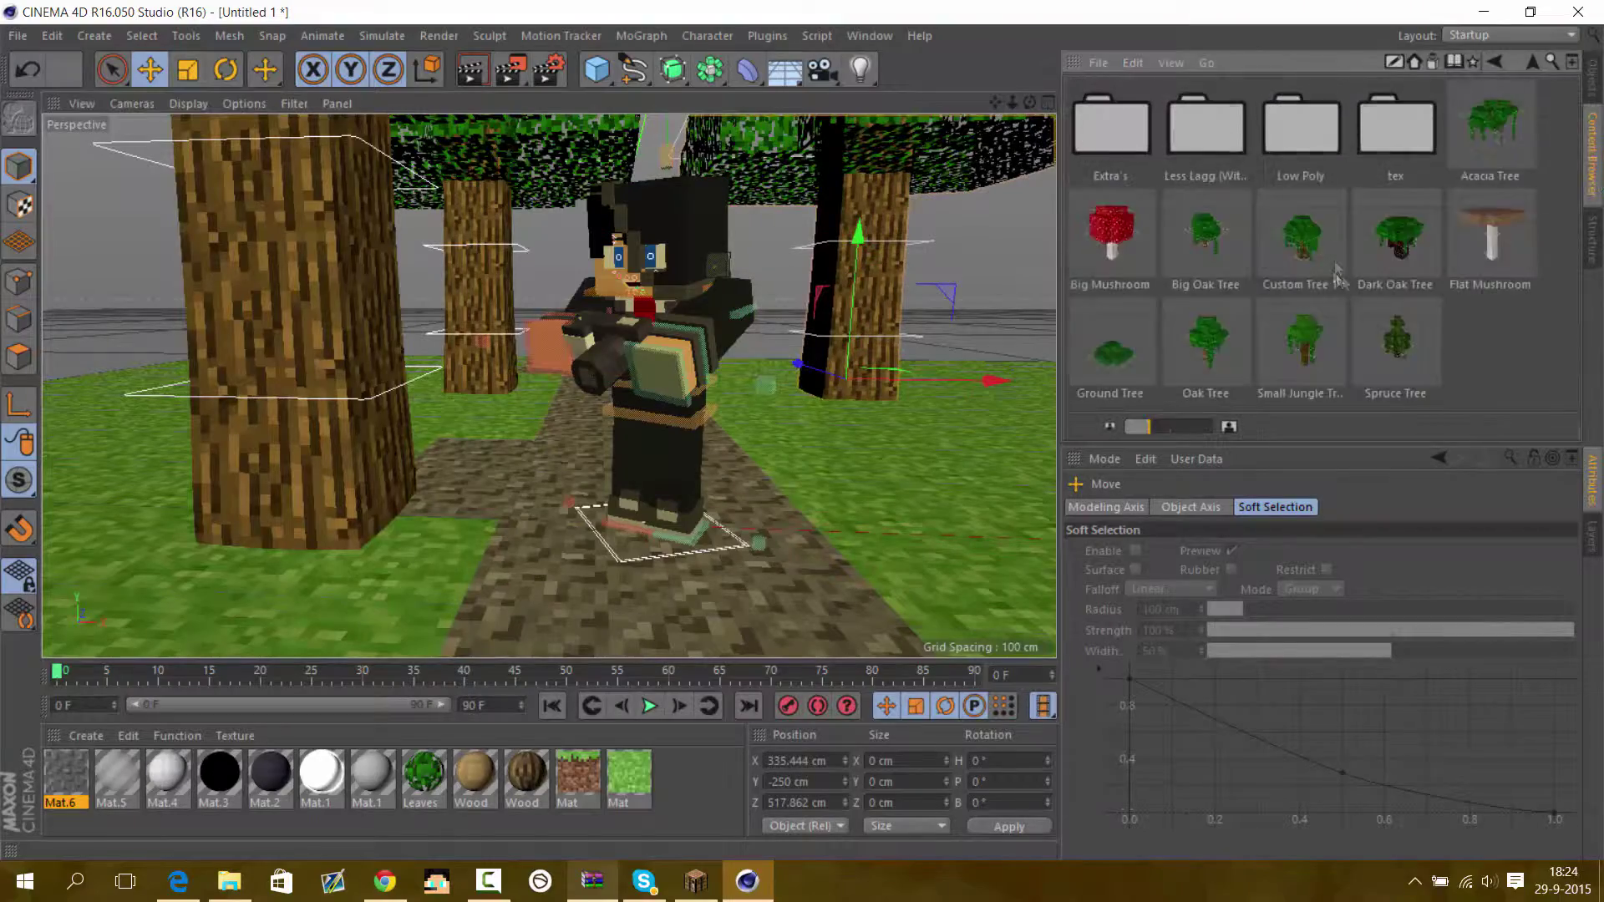
left_click_drag(1301, 243, 428, 393)
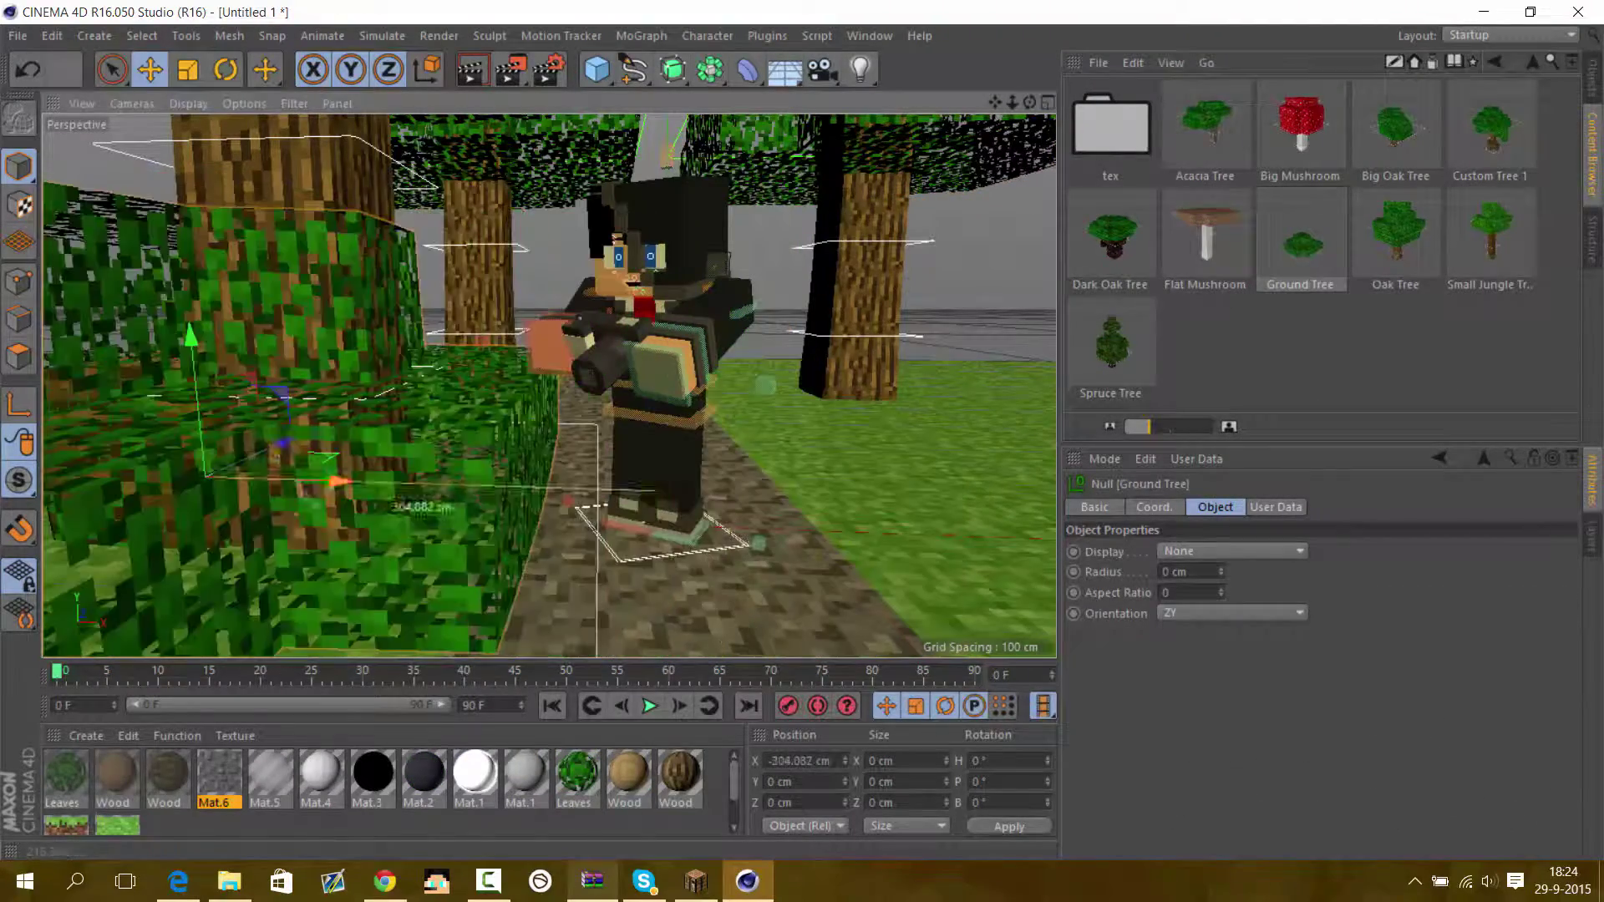
left_click_drag(1300, 242, 250, 418)
mouse_move(1300, 242)
left_mouse_down()
mouse_move(765, 497)
mouse_move(961, 502)
left_mouse_up()
left_click_drag(669, 418, 552, 389, "alt")
left_click_drag(1012, 102, 1011, 109)
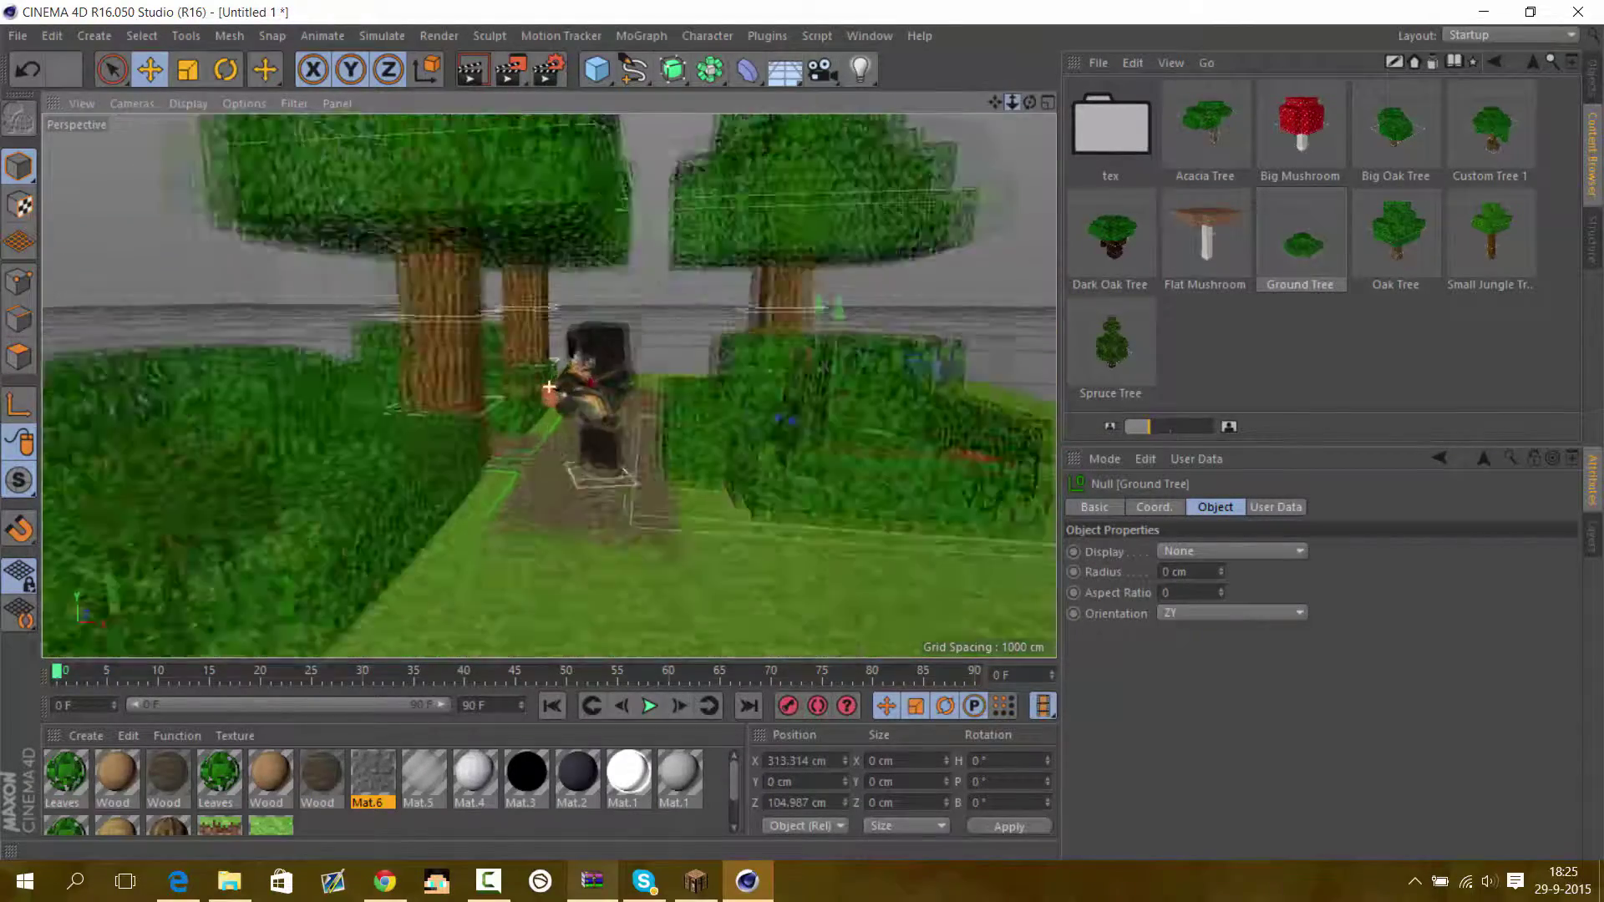
key("BackSpace")
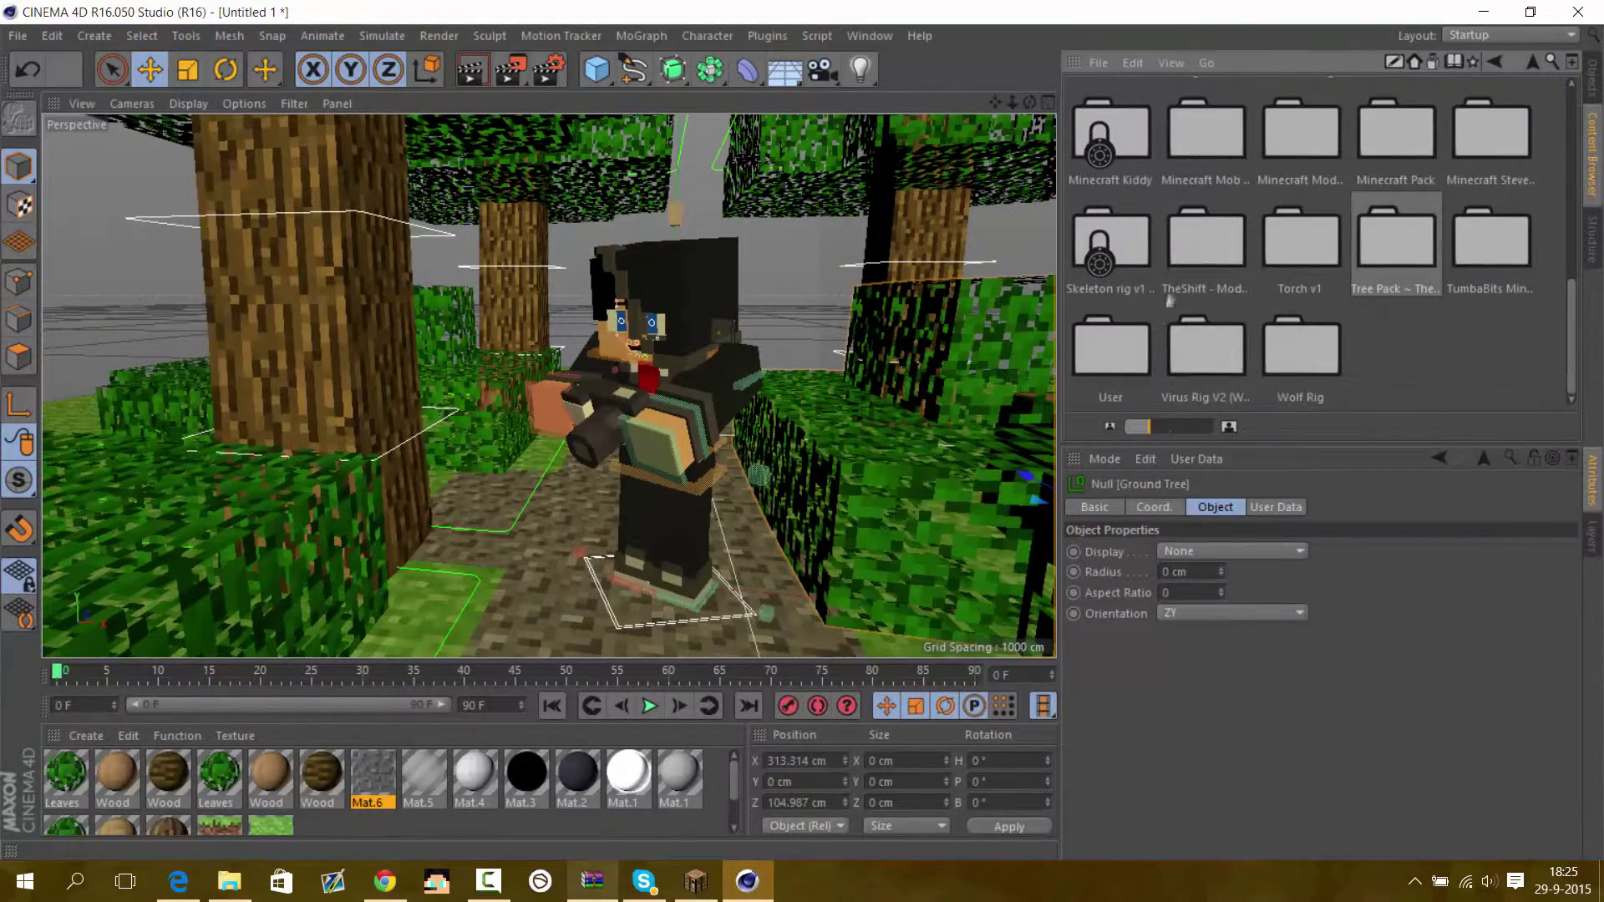
Navigate to the Minecraft mob preset folder and load the Pig
key("Right")
key("Return")
key("BackSpace")
key("Return")
key("BackSpace")
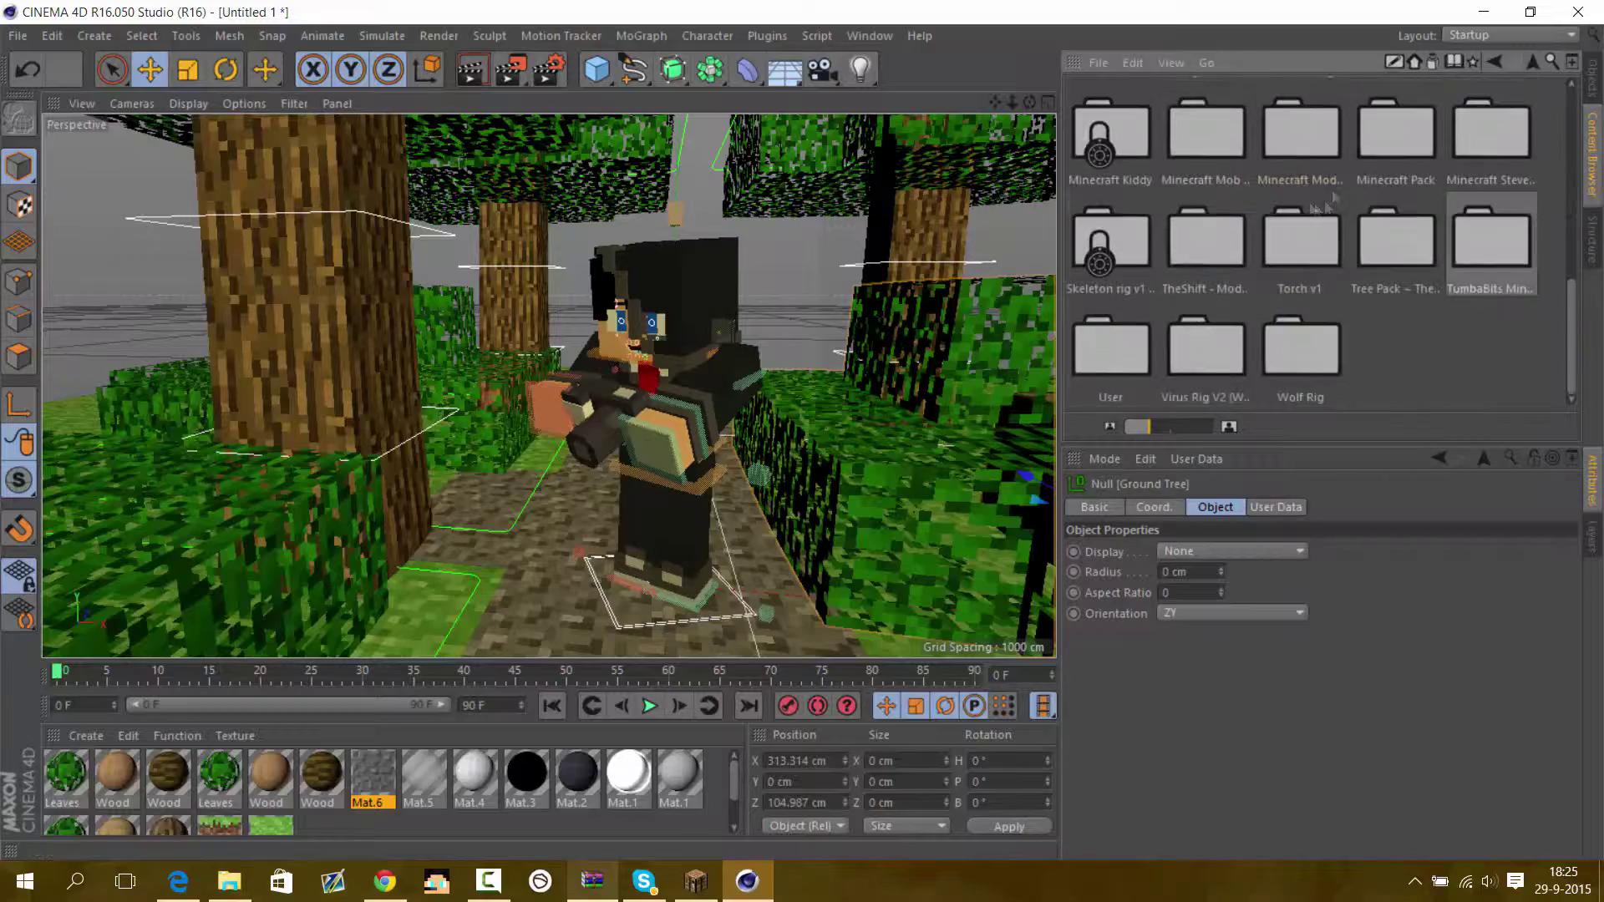
key("Return")
key("Return")
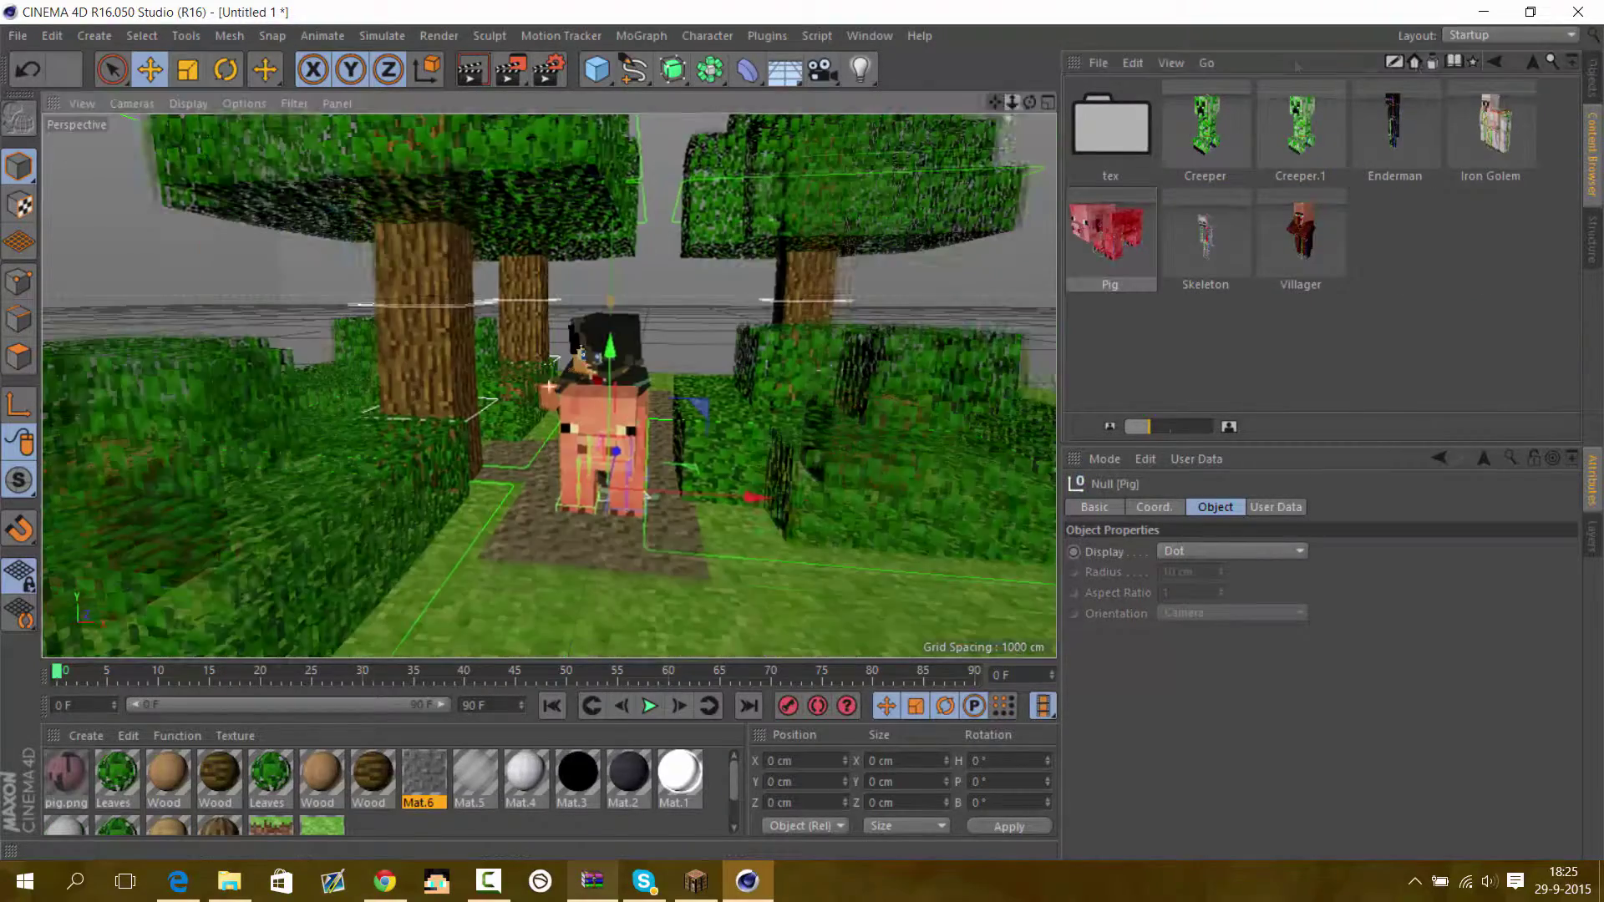
Turn the pig to heading 114.845° and move it left beside the tree
key("r")
left_click_drag(646, 495, 735, 501)
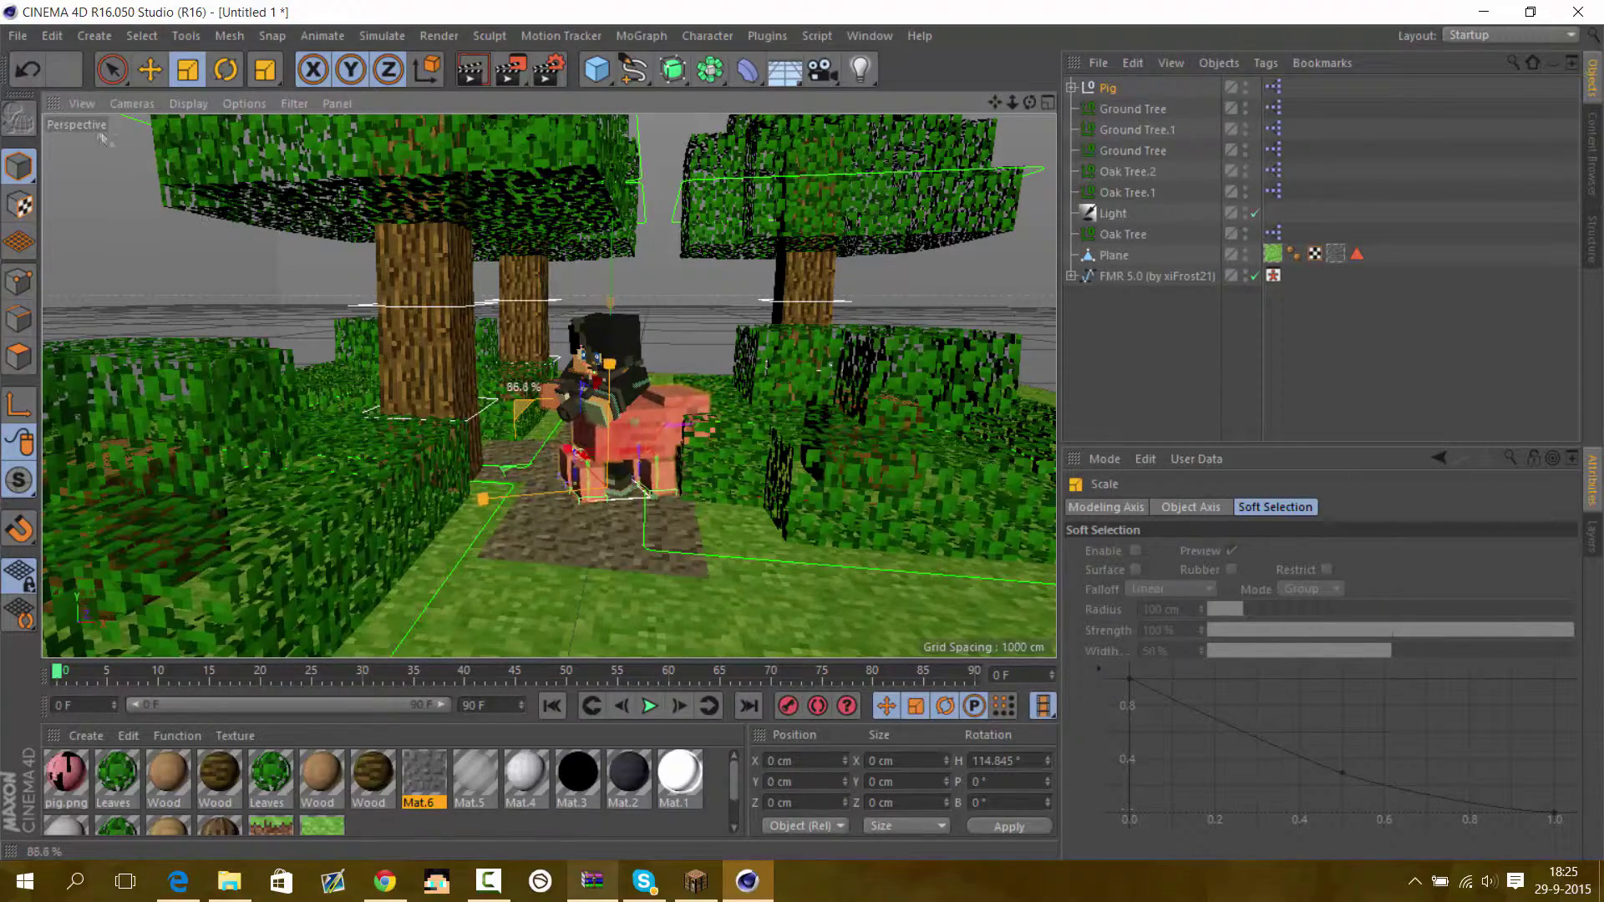
left_click_drag(614, 385, 345, 316)
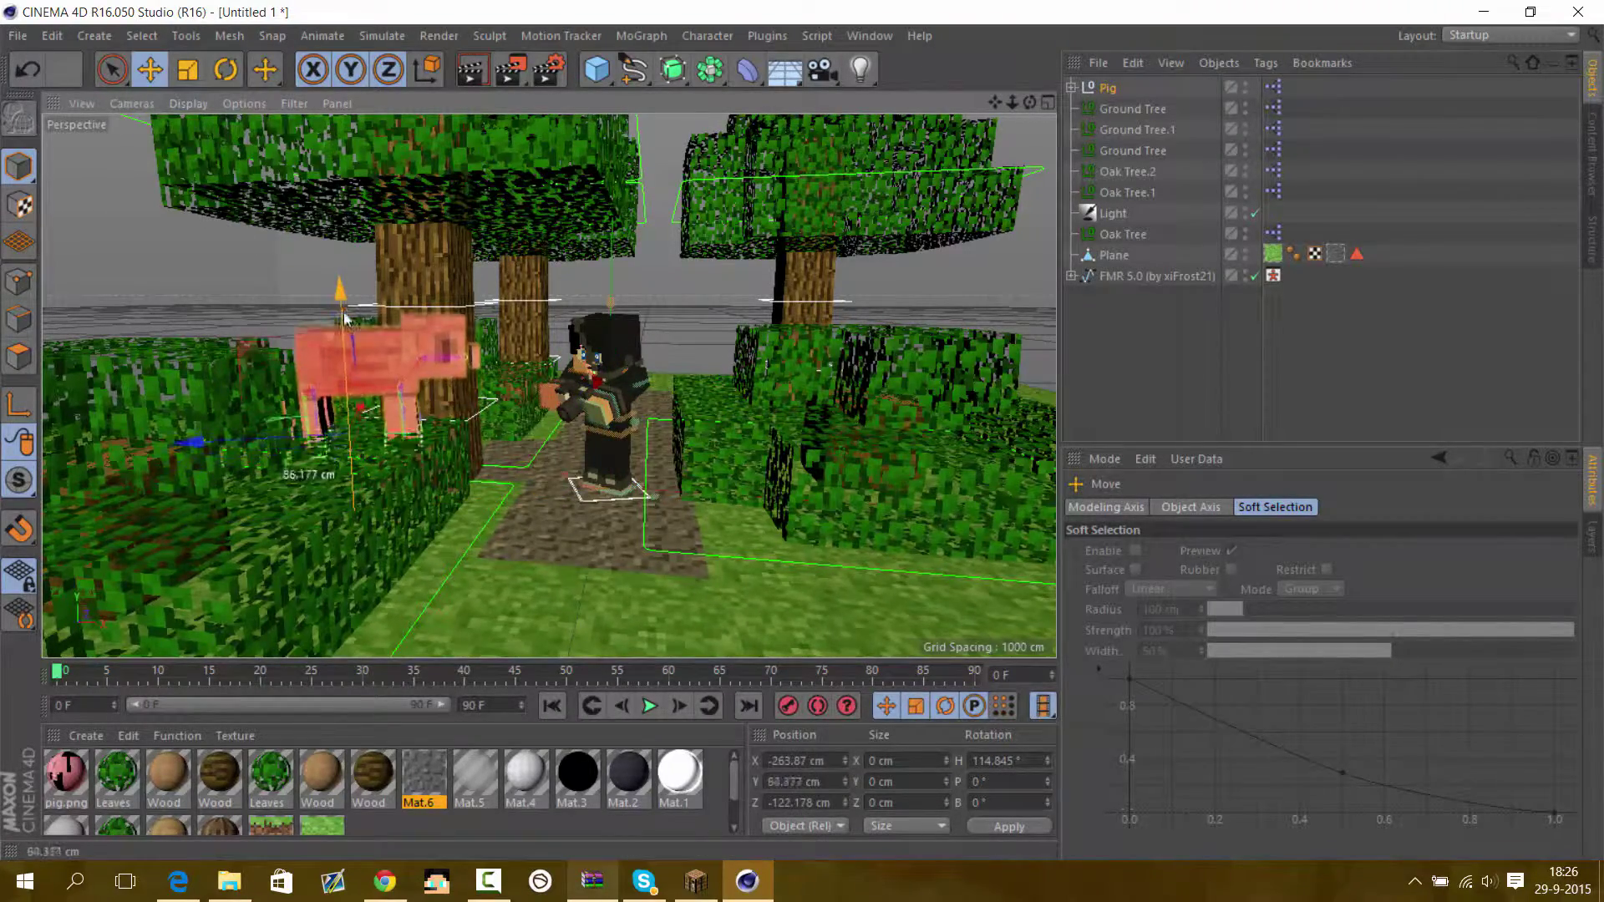
left_click_drag(1002, 108, 1001, 108)
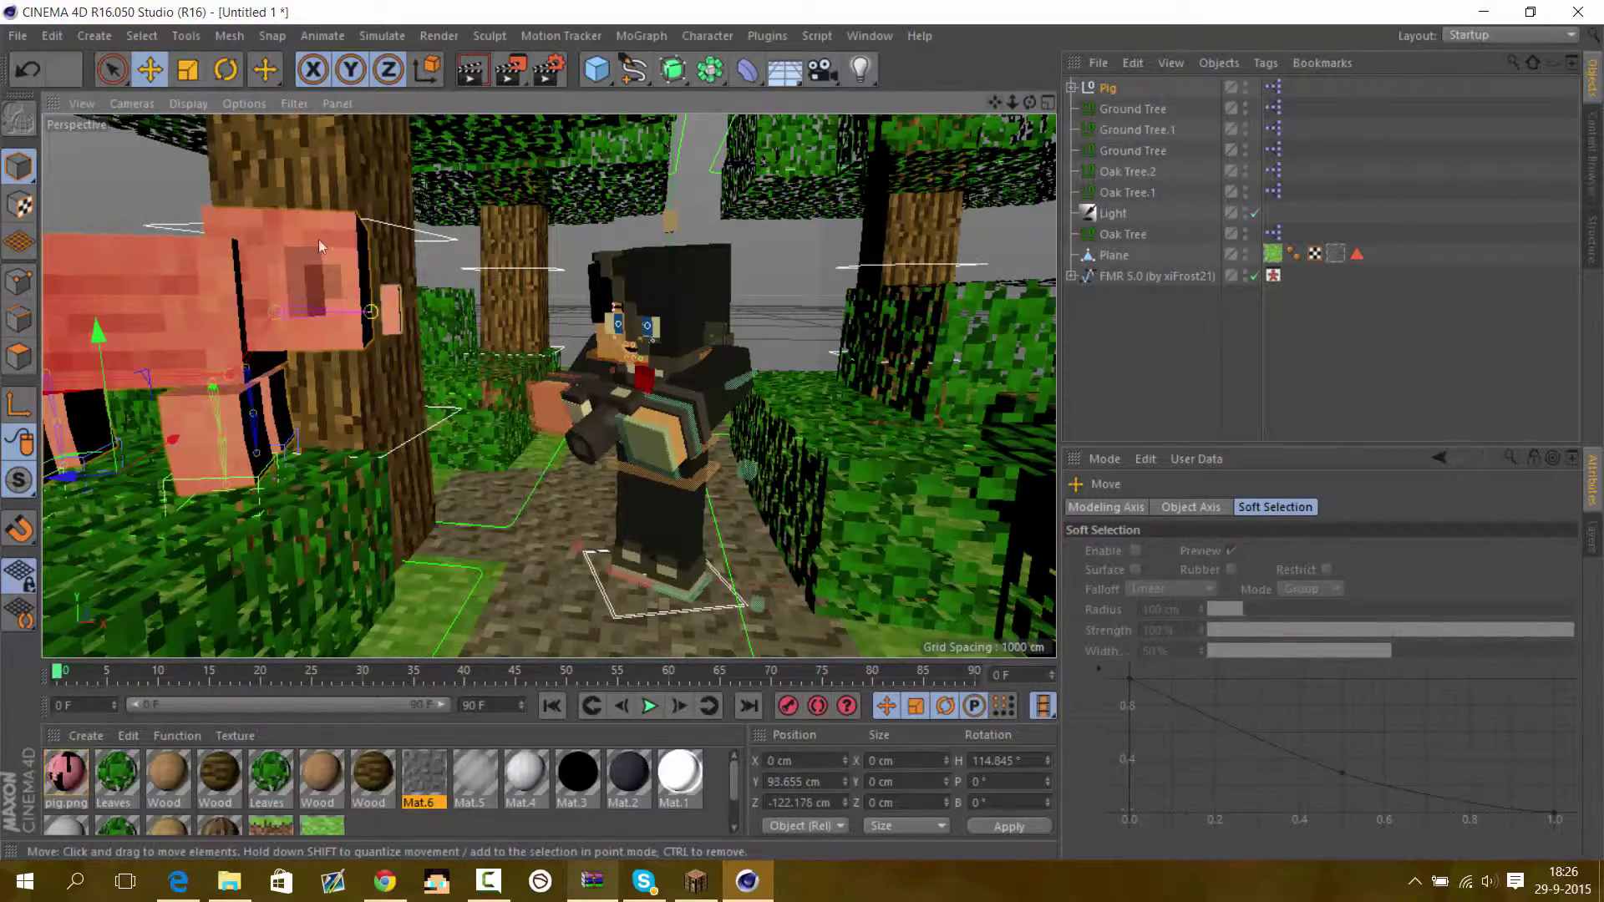
left_click_drag(380, 311, 287, 314)
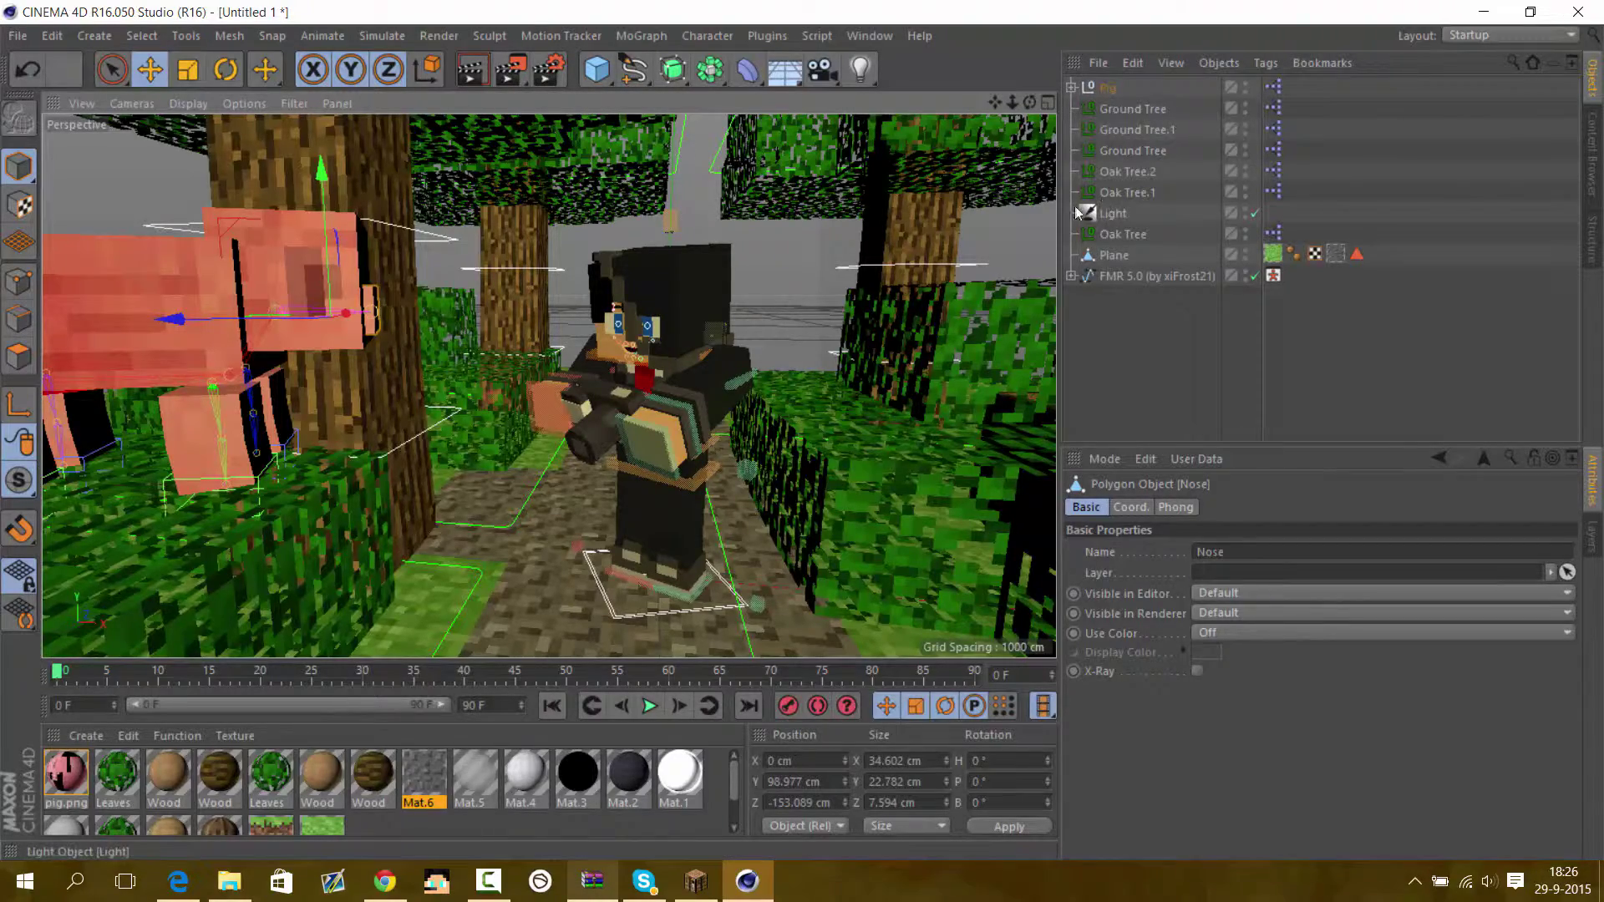
left_click(822, 69)
Duplicate the ground Plane three times to extend the grass ground
left_click(661, 399)
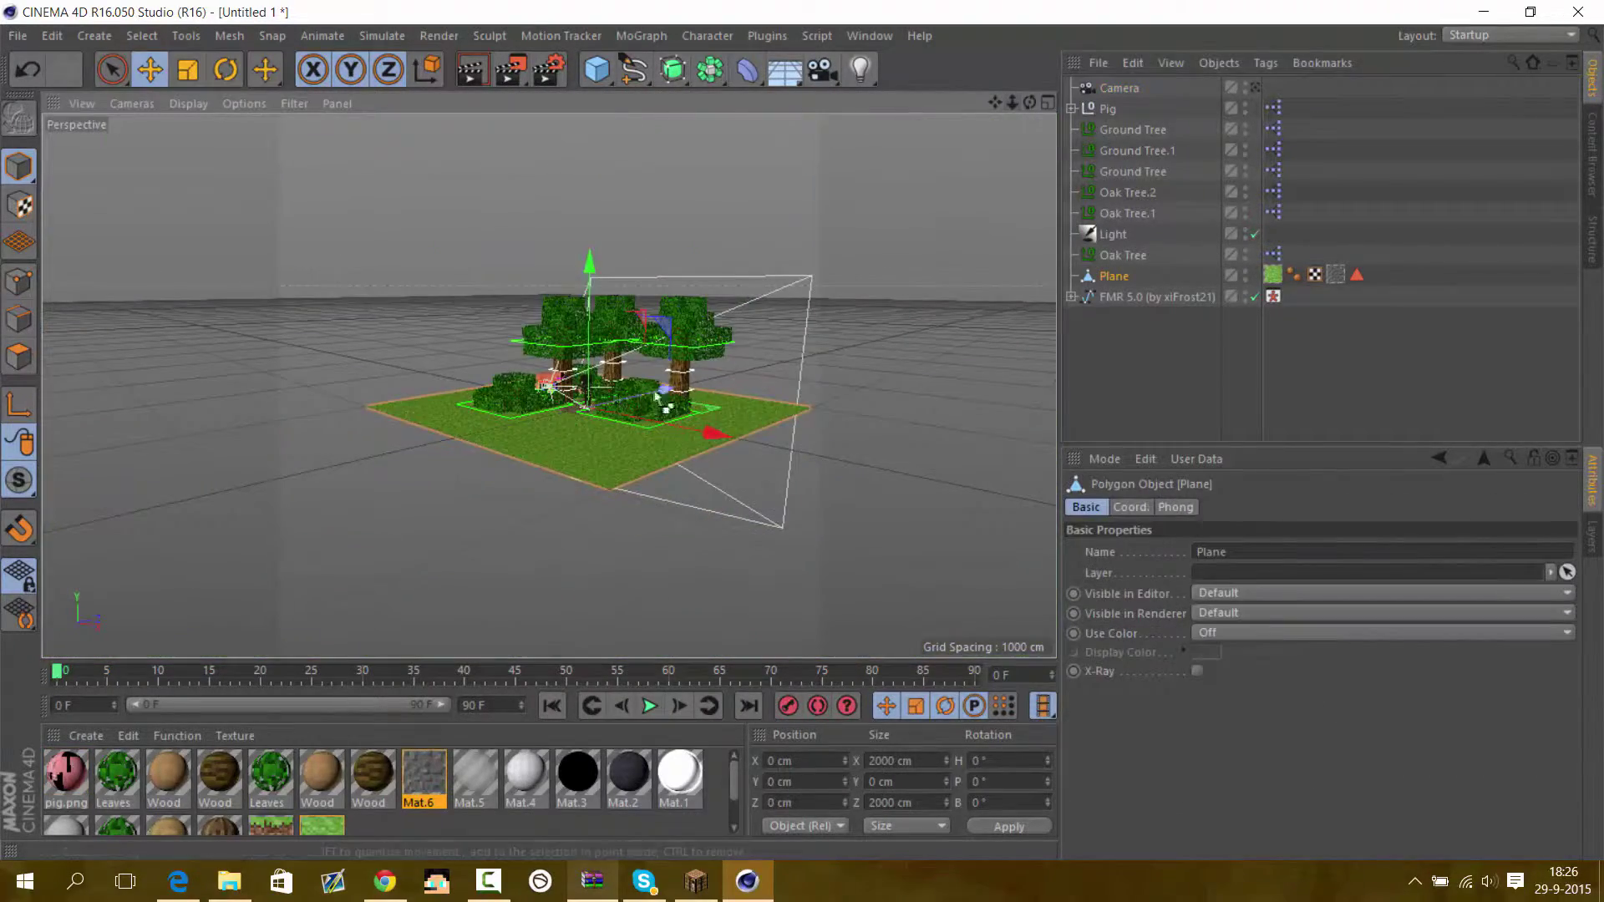
left_click_drag(804, 411, 800, 393, "ctrl")
mouse_move(1012, 103)
left_mouse_down()
mouse_move(800, 616)
mouse_move(1063, 509)
left_mouse_up()
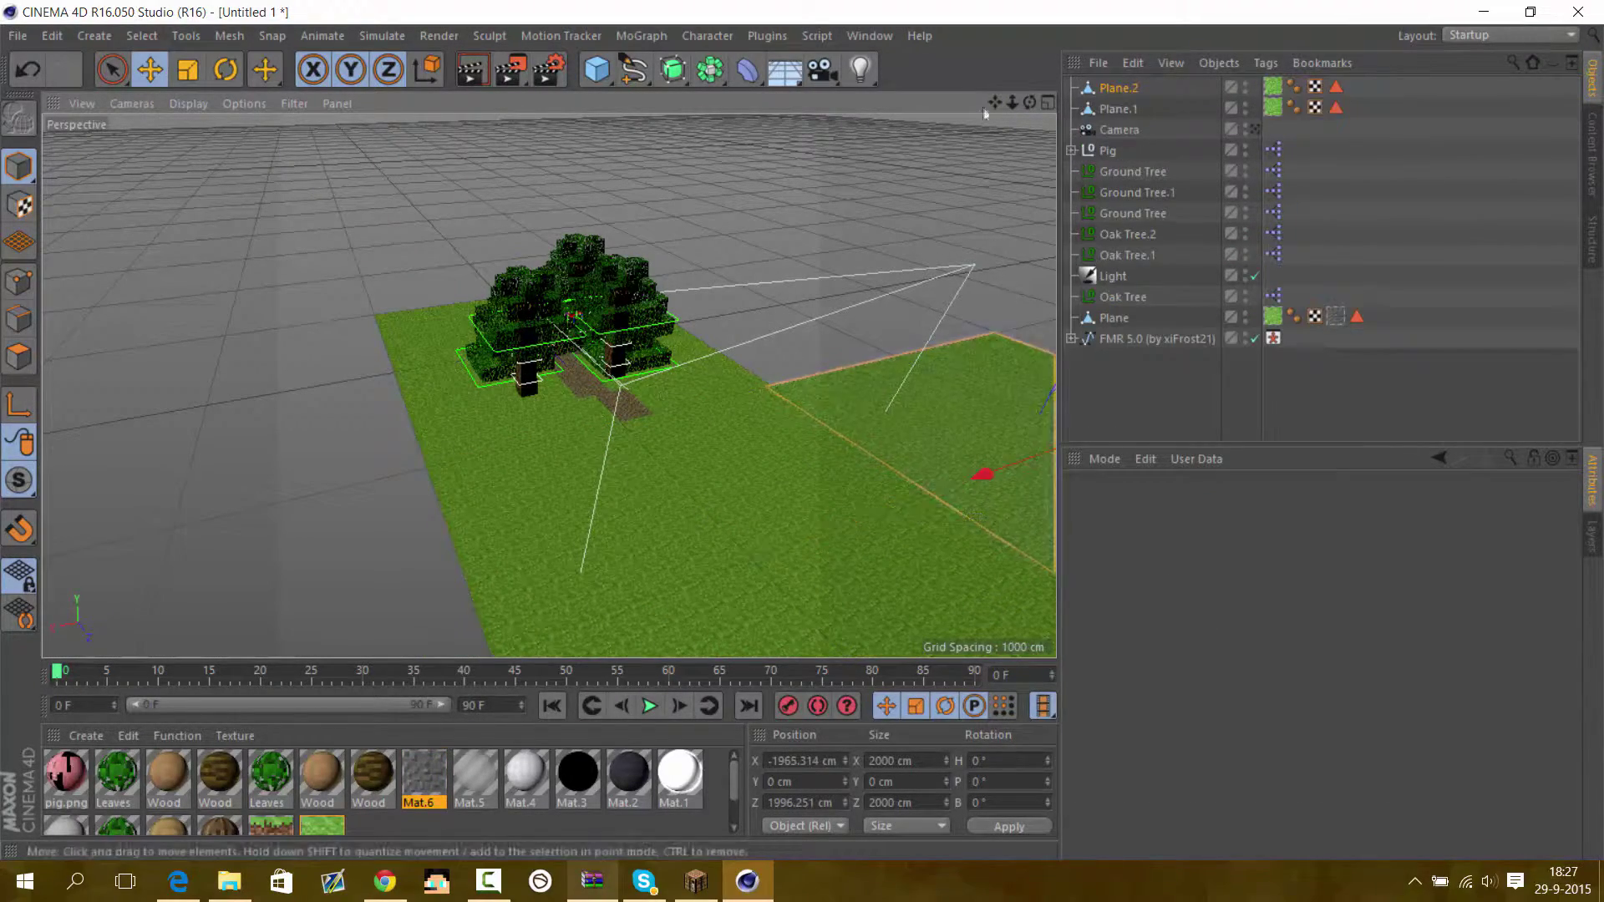
left_click_drag(1012, 103, 1007, 107)
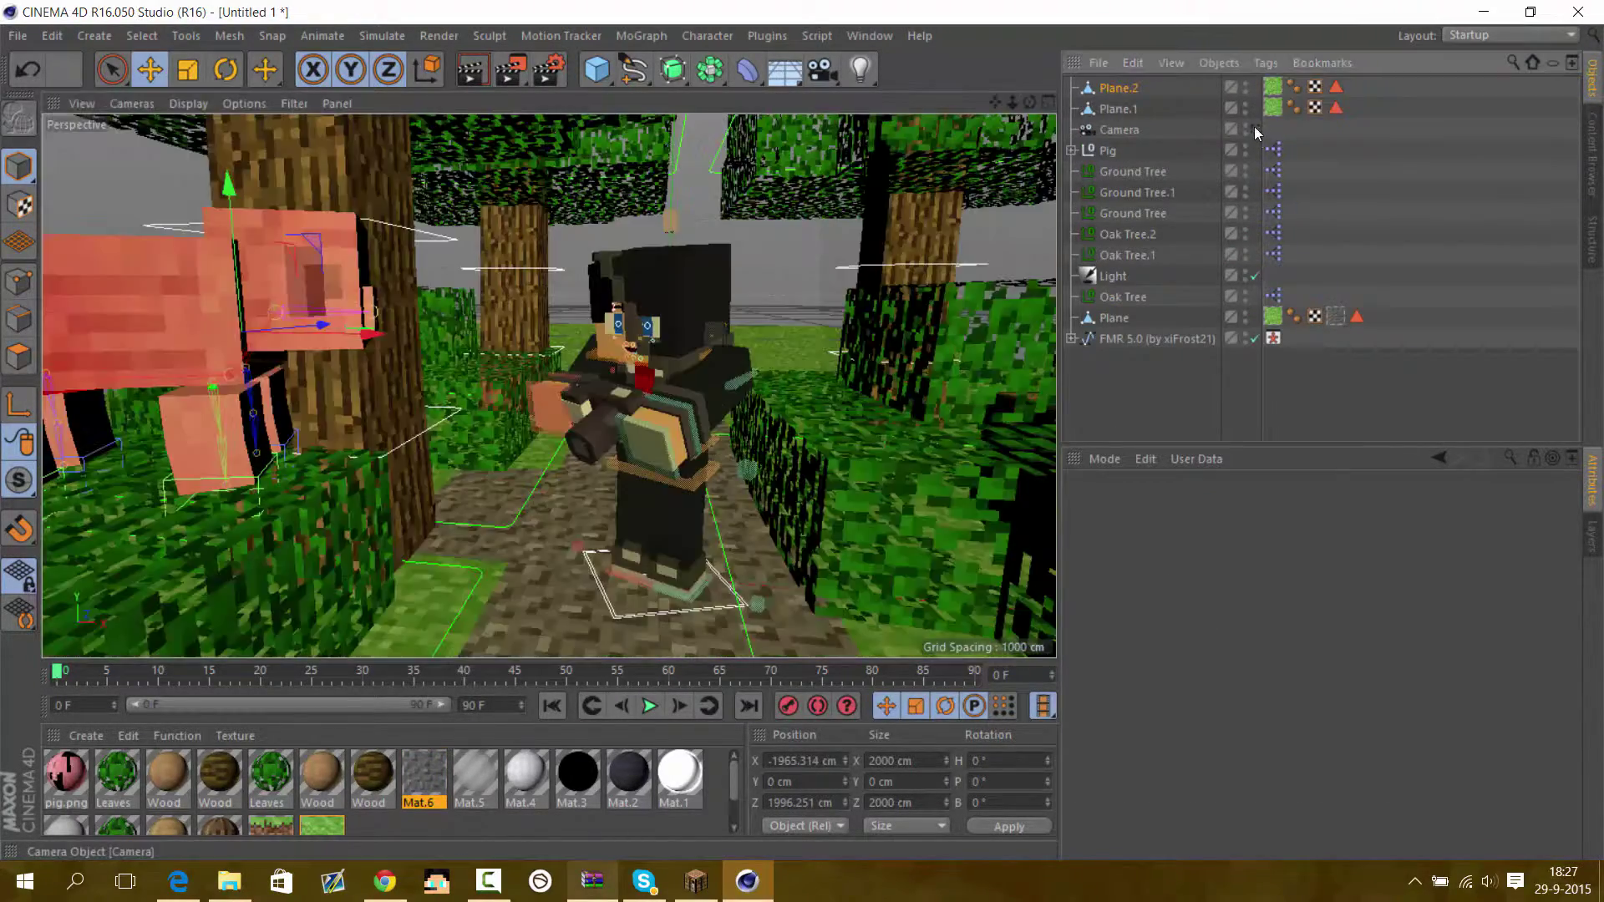
left_click_drag(763, 476, 806, 513, "ctrl")
mouse_move(1012, 103)
left_mouse_down()
mouse_move(1007, 127)
mouse_move(549, 387)
left_mouse_up()
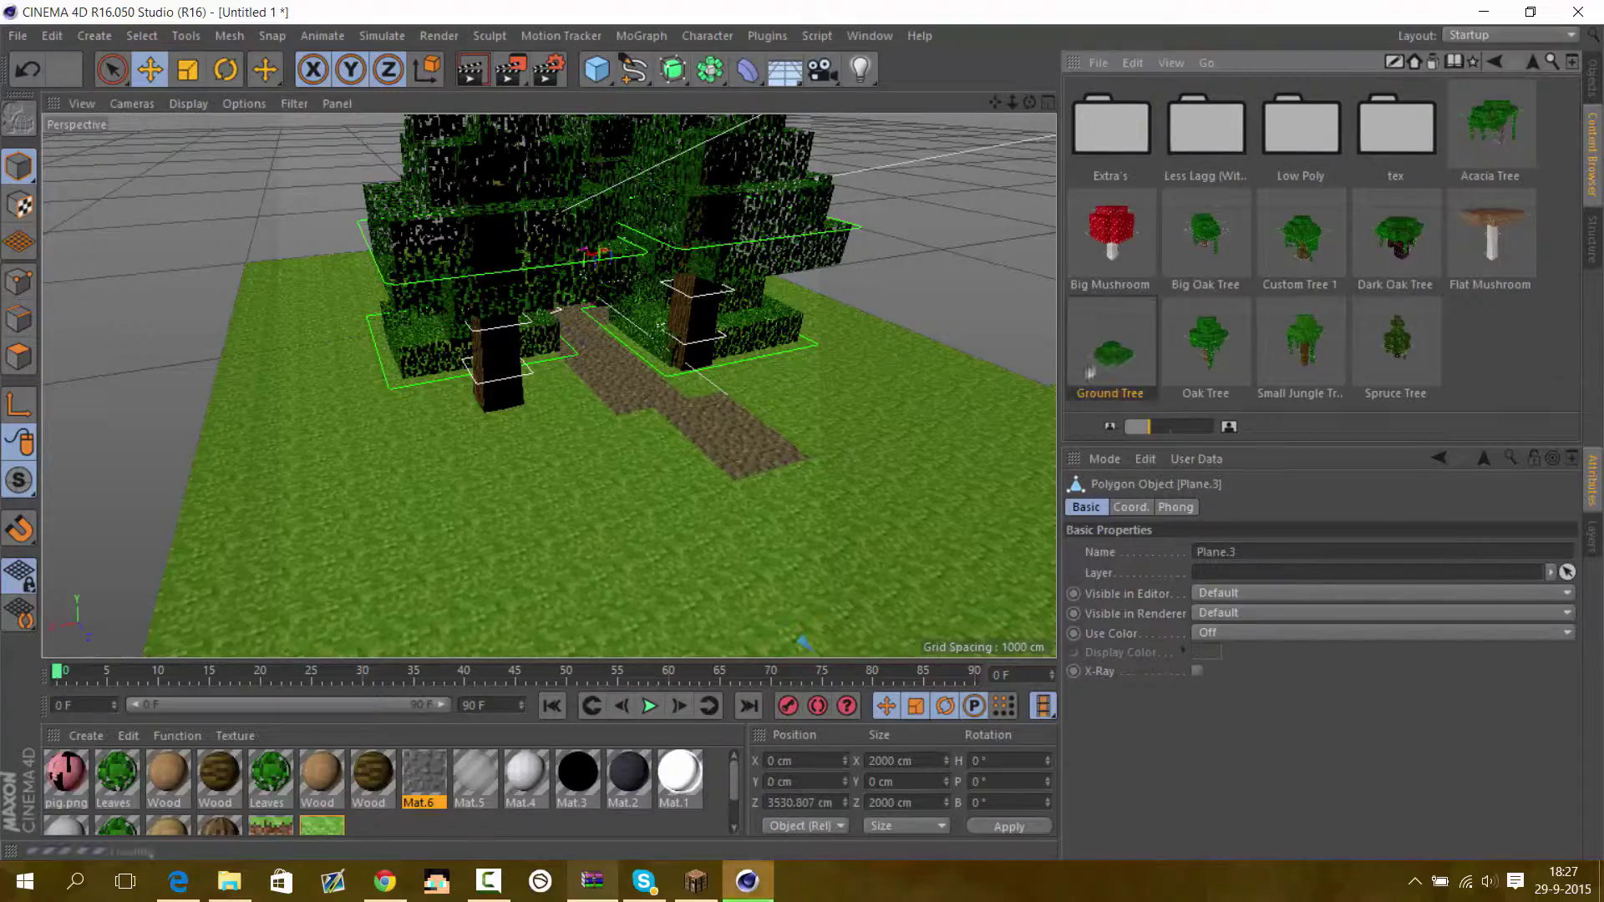
Place another Ground Tree bush in front of the big tree and view through the scene camera
mouse_move(598, 355)
left_mouse_down()
mouse_move(551, 497)
mouse_move(919, 491)
left_mouse_up()
left_click(1591, 79)
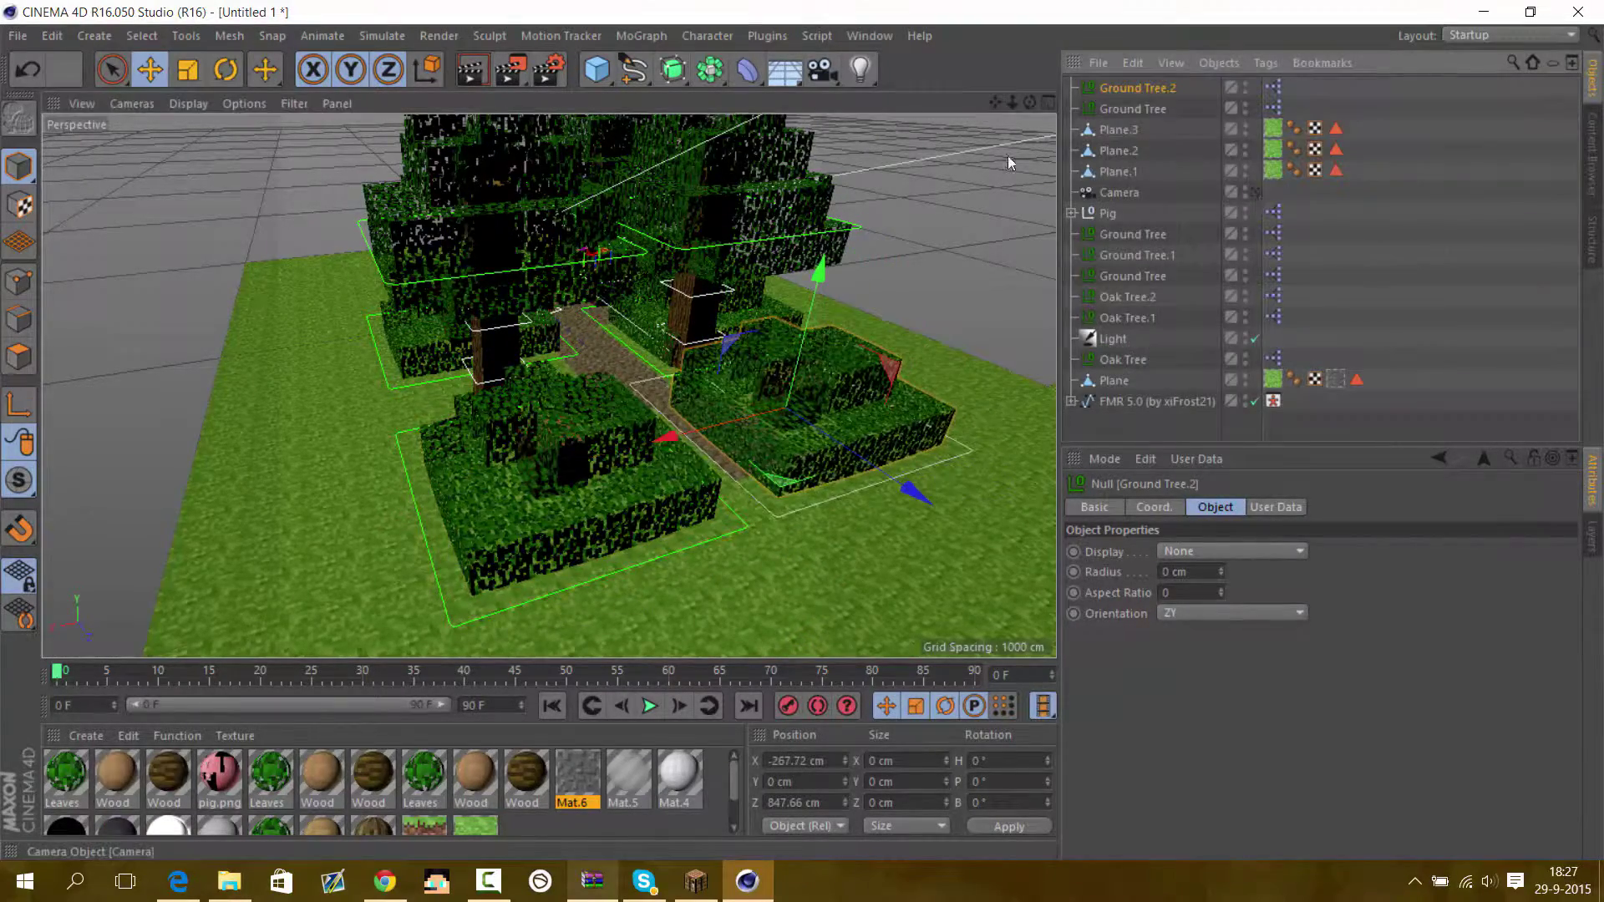
left_click(1255, 192)
Add a Sky object and create a new material with a Gradient colour texture
left_click(95, 36)
left_click(251, 204)
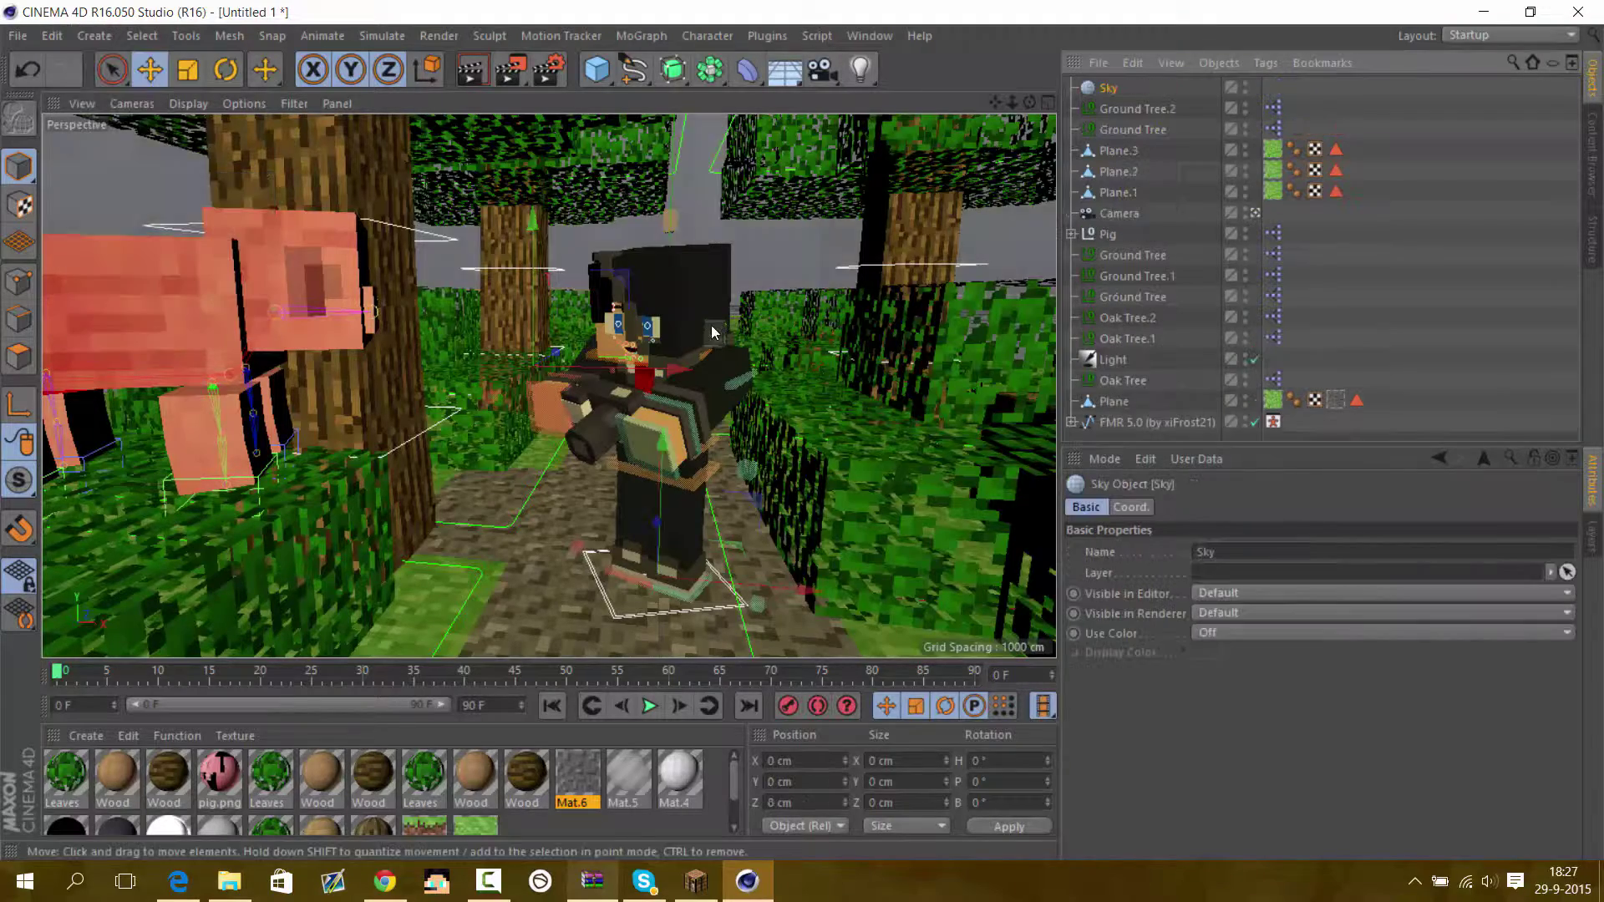
double_click(627, 823)
double_click(65, 773)
left_click(567, 307)
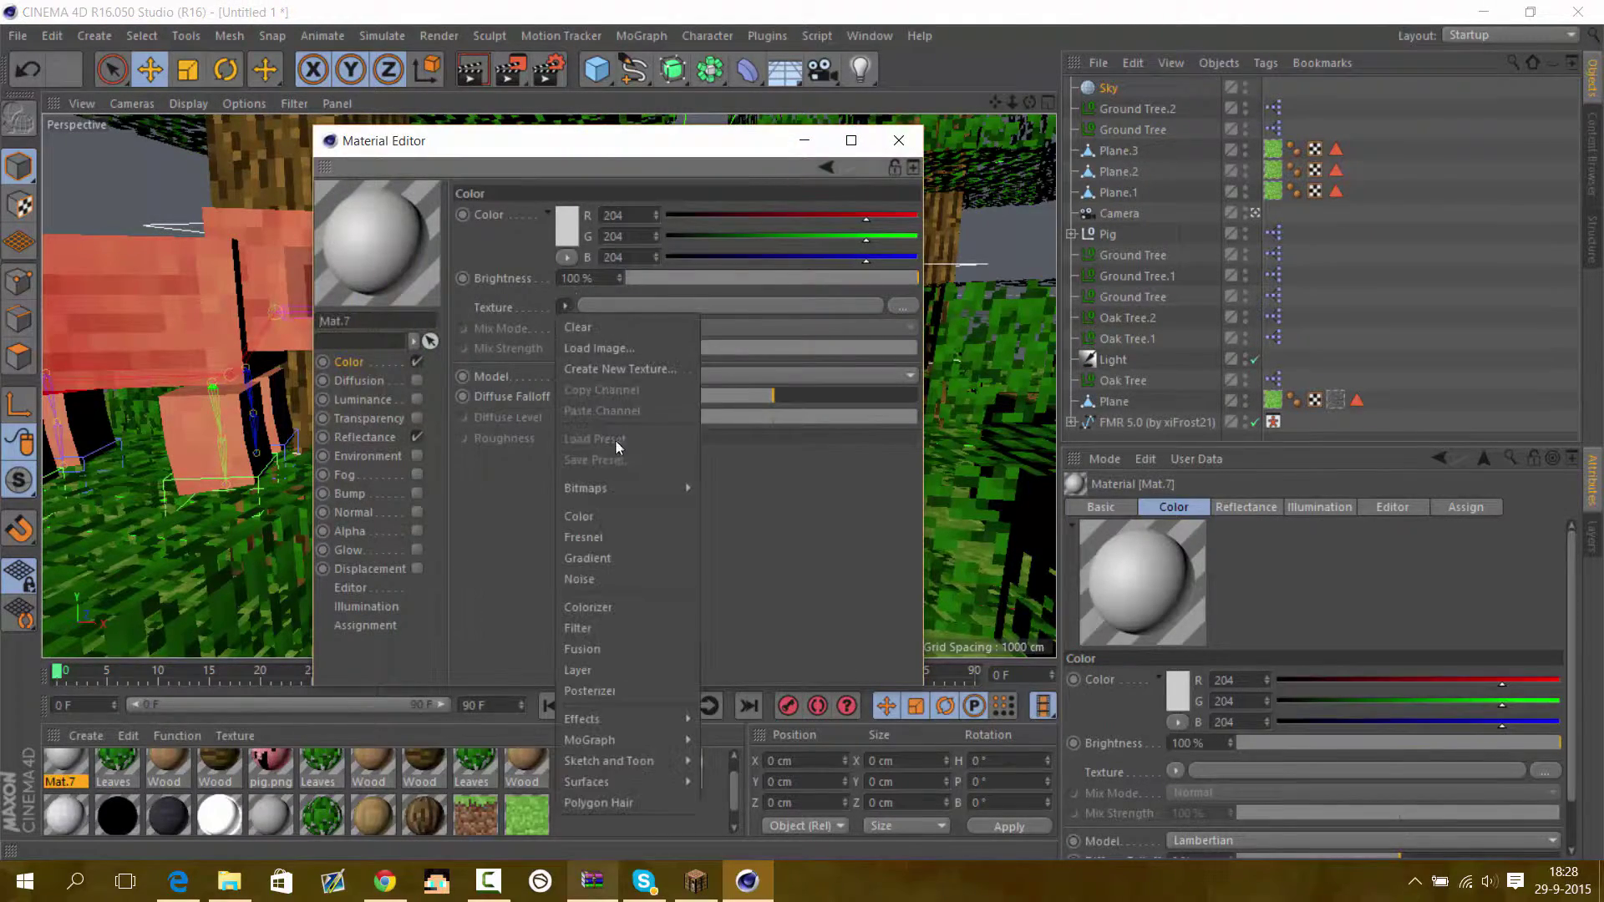
left_click(610, 558)
Set the gradient's left knot to light blue, then review the PNG save settings
left_click(585, 343)
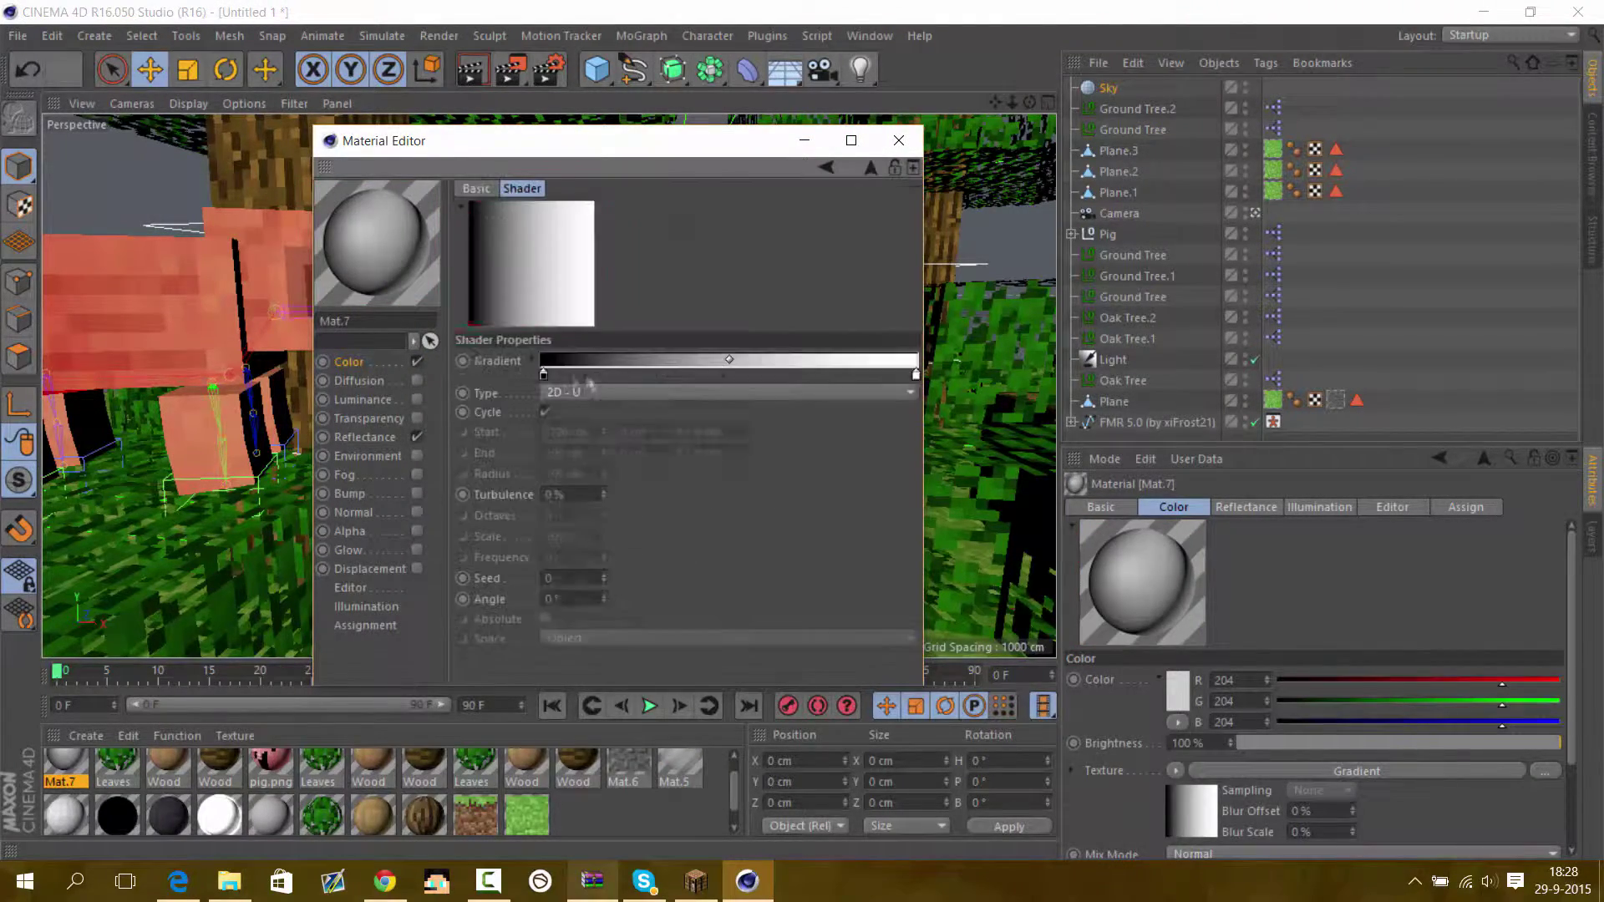
double_click(544, 375)
left_click(505, 469)
double_click(916, 375)
left_click(878, 469)
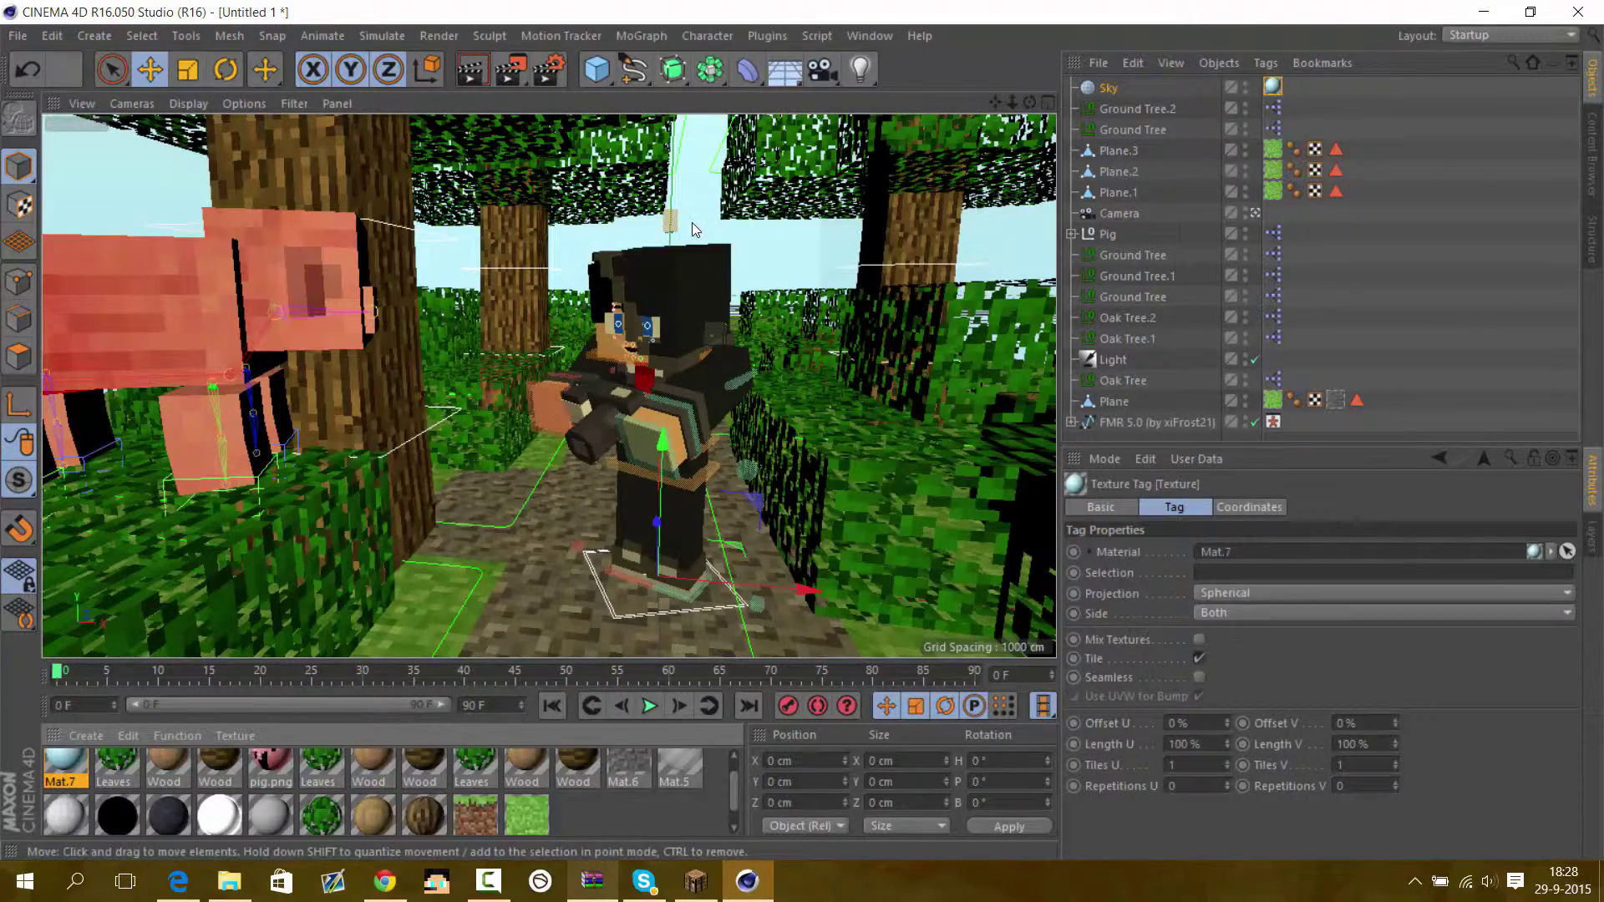
key("ctrl+b")
left_click(176, 108)
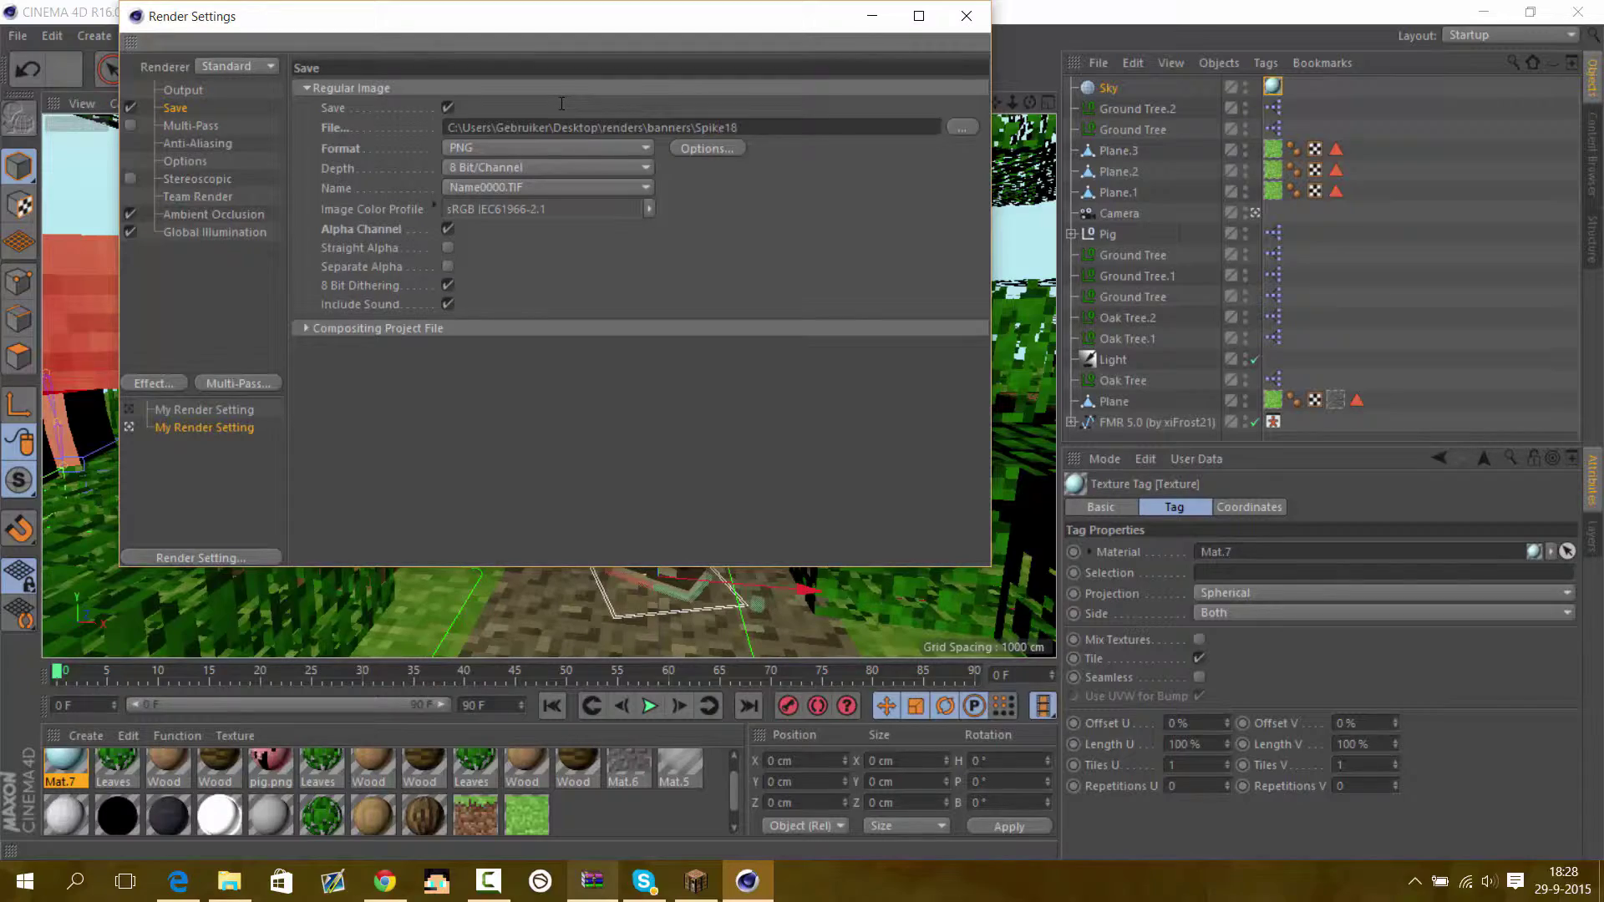
Close Render Settings and render the forest scene to the Picture Viewer as Spike18.png
left_click(966, 16)
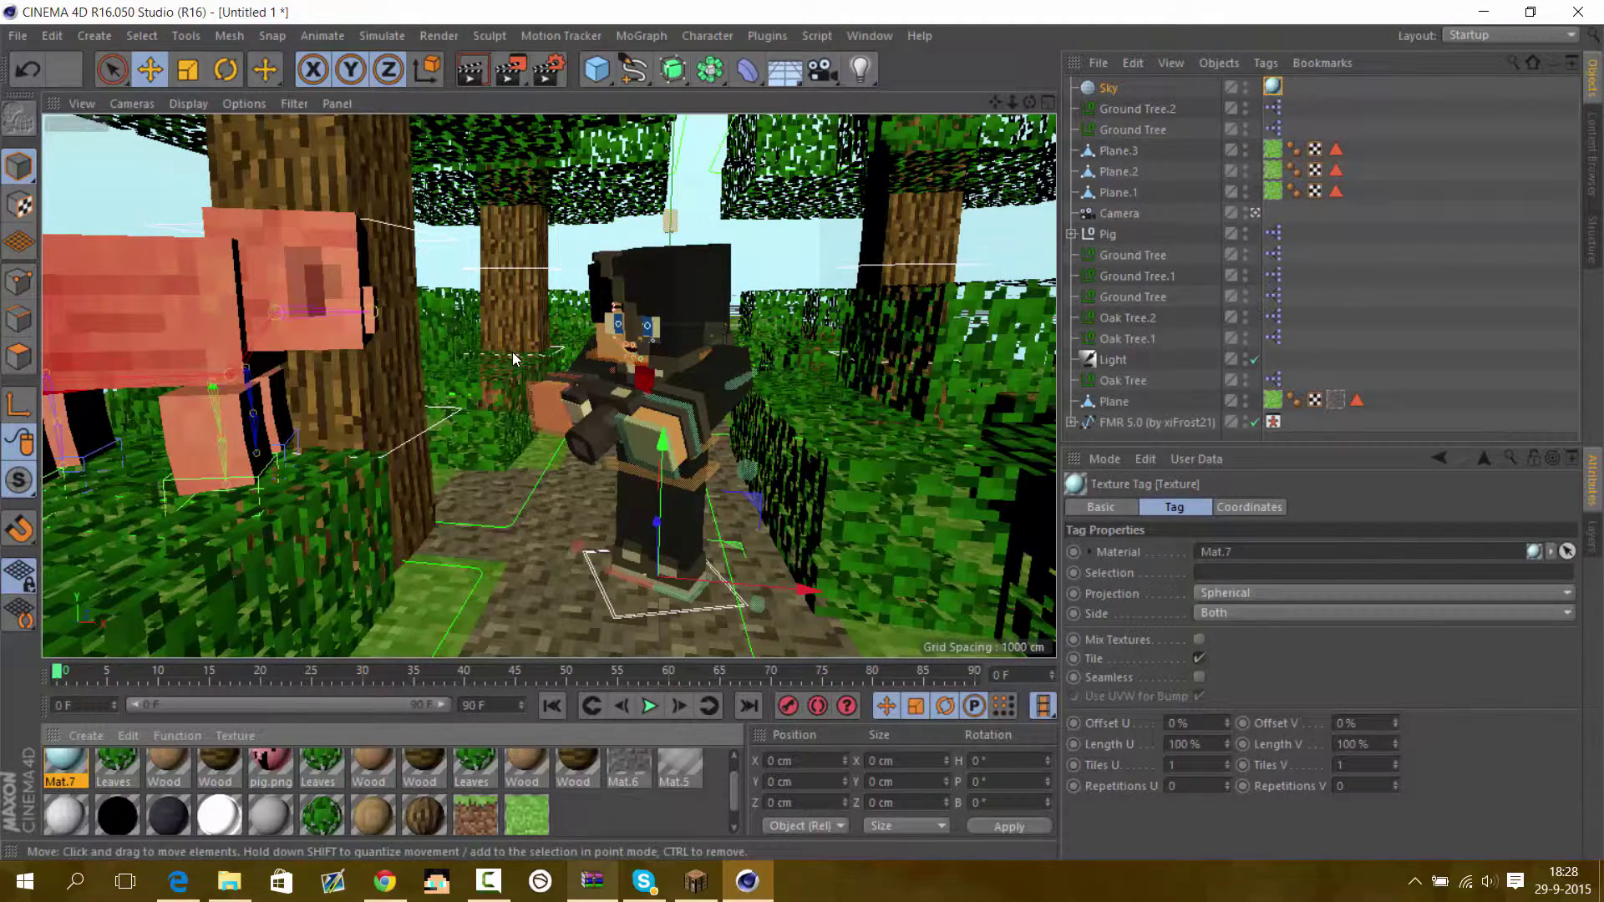
left_click(510, 69)
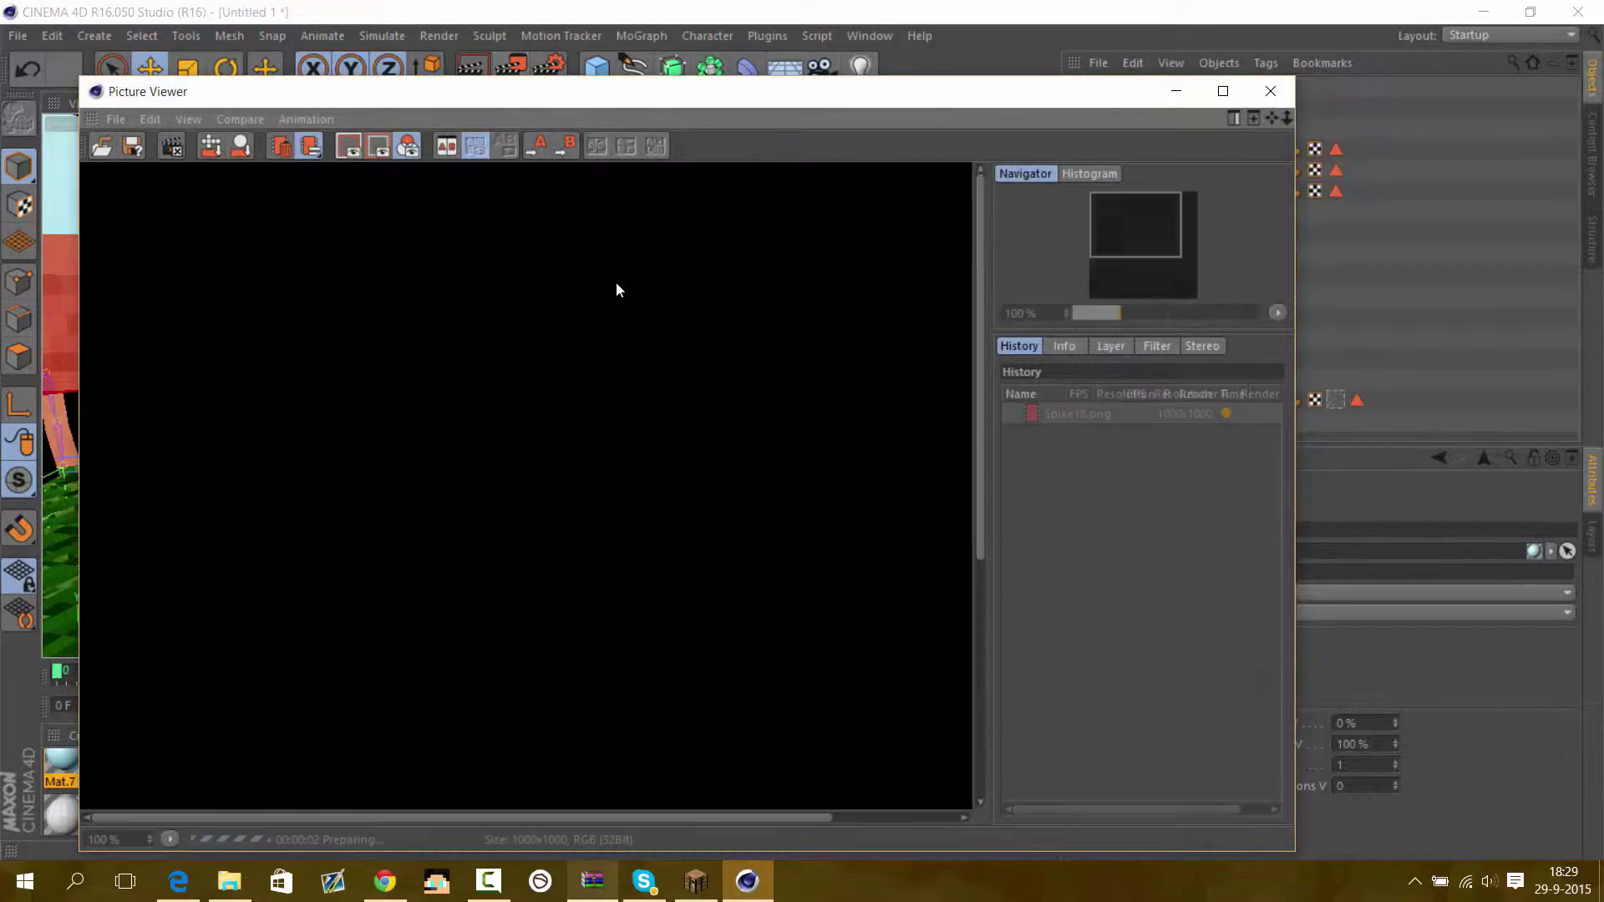